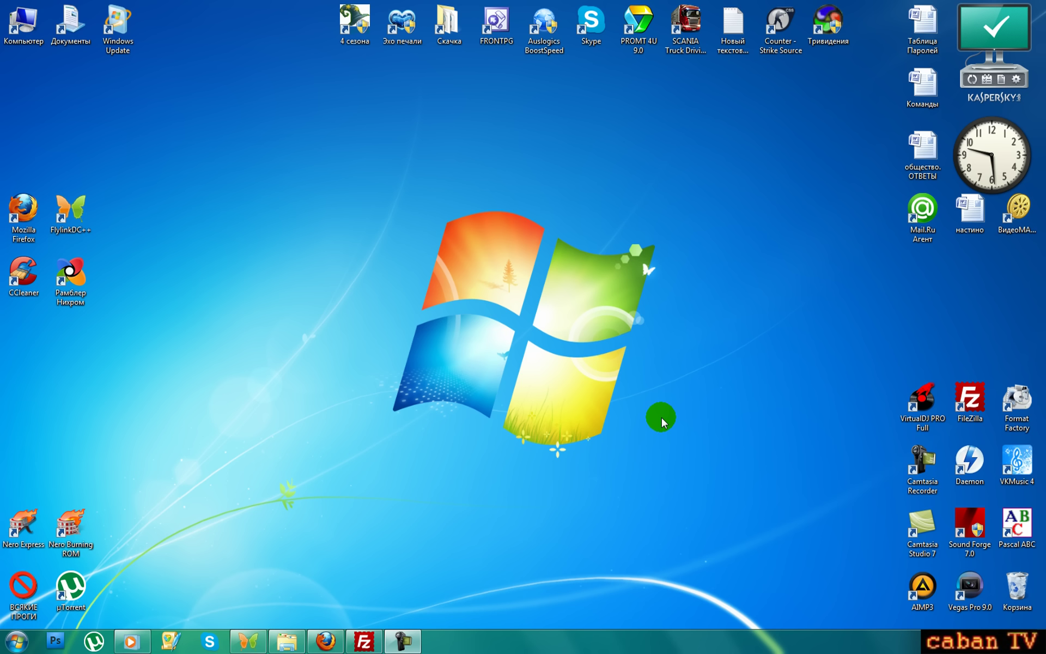
Step: Switch to Firefox and start choosing a photo to upload on the Fan Studio site
left_click(326, 642)
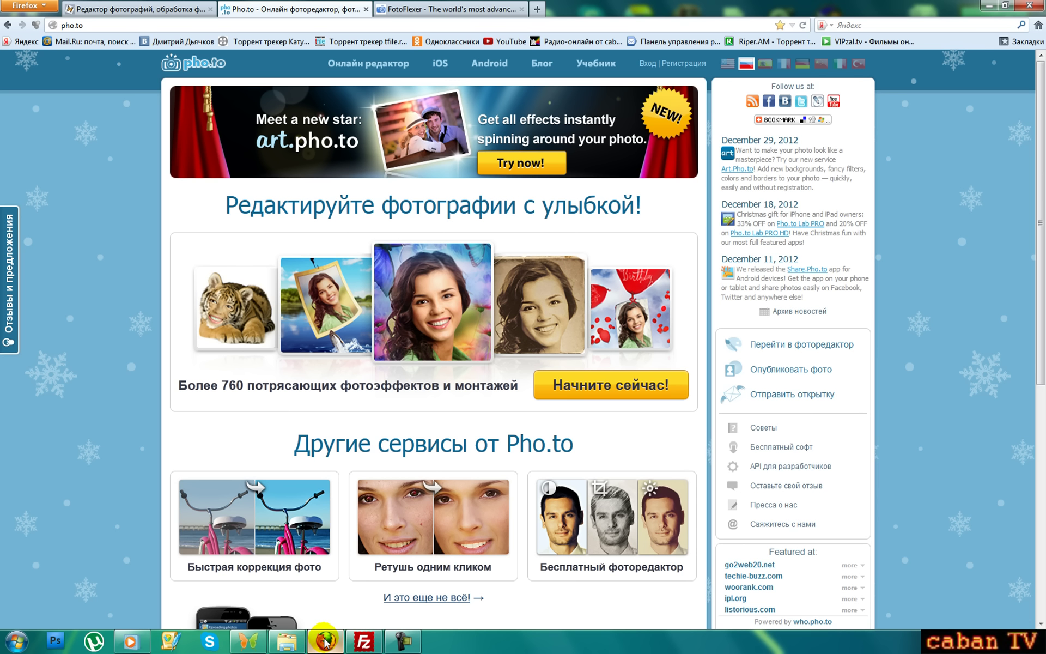
left_click(74, 9)
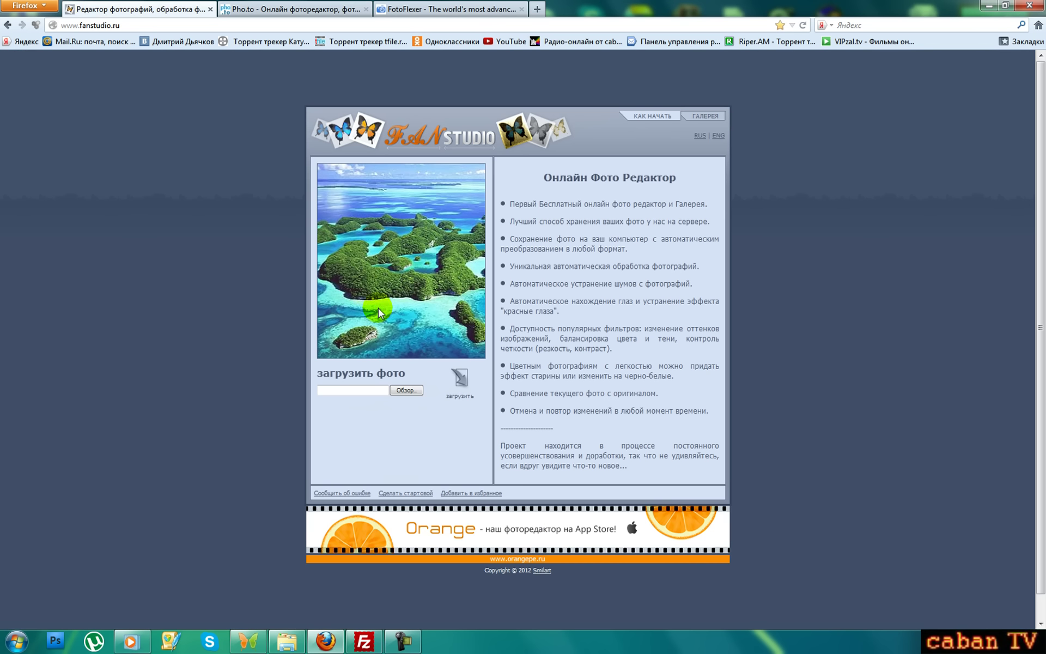
left_click(409, 389)
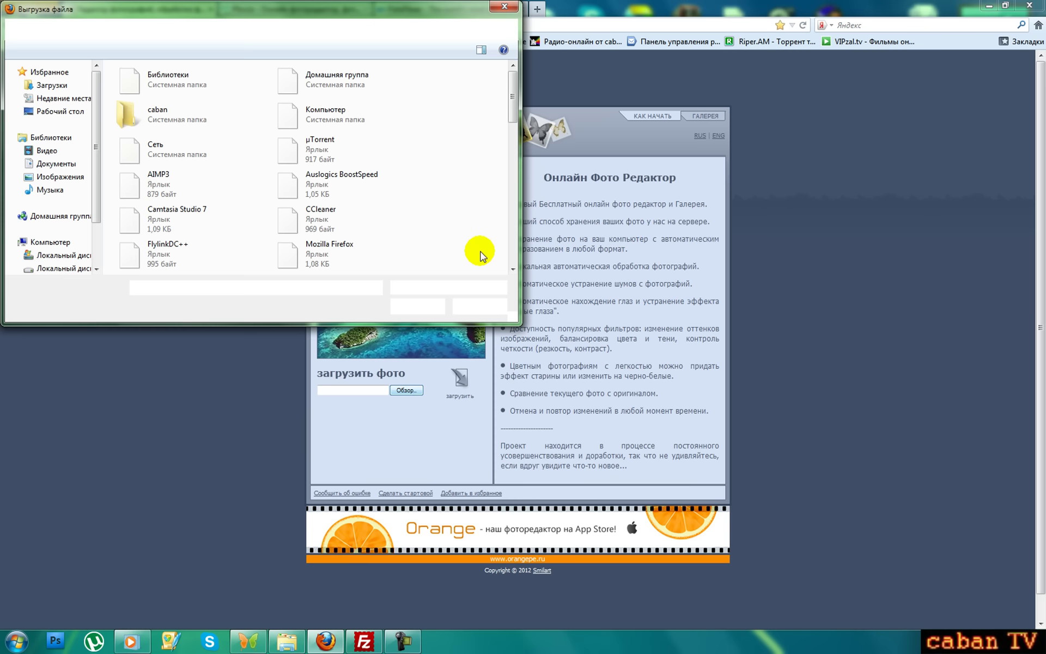
Step: Upload the photo DSC_0230 from the Скачка folder on Локальный диск D (E:) into the editor
left_click(97, 269)
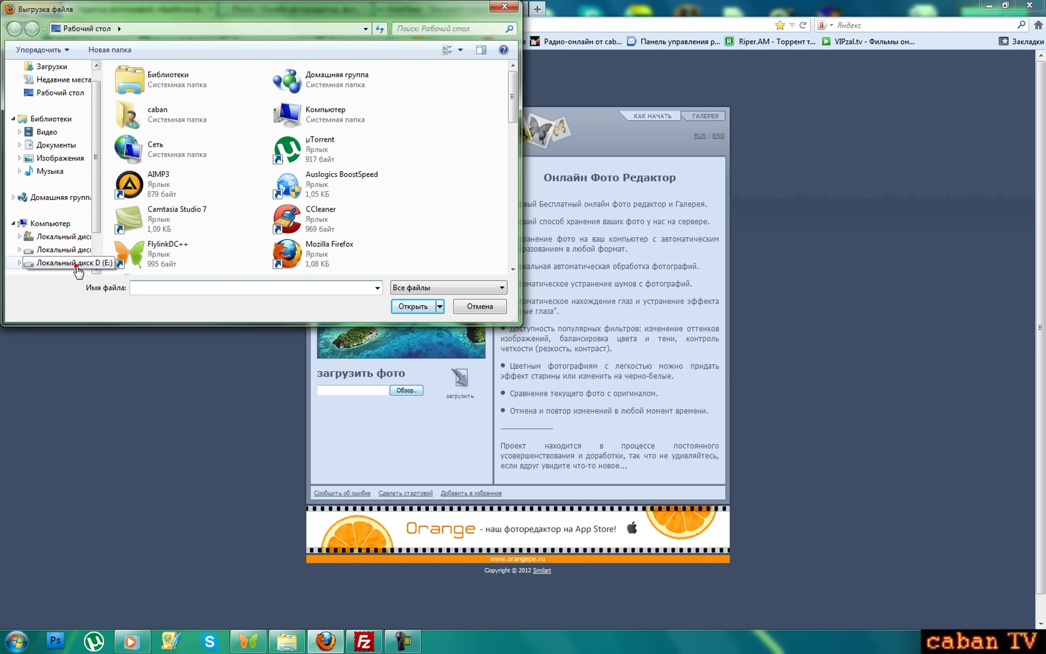
left_click(79, 263)
double_click(297, 187)
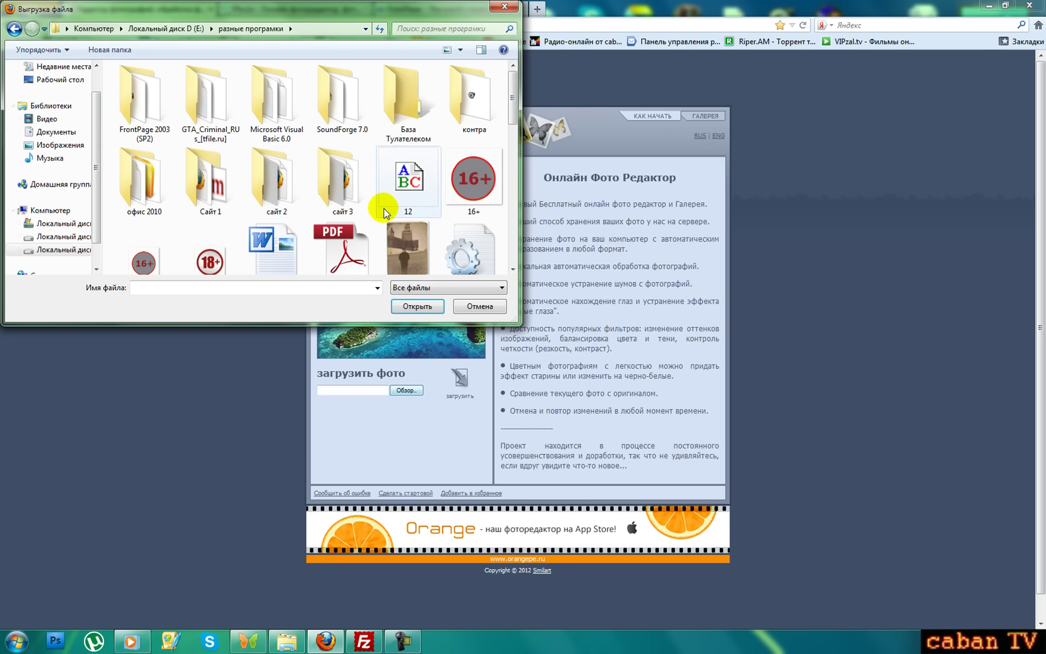
left_click(71, 250)
left_click(334, 195)
double_click(334, 195)
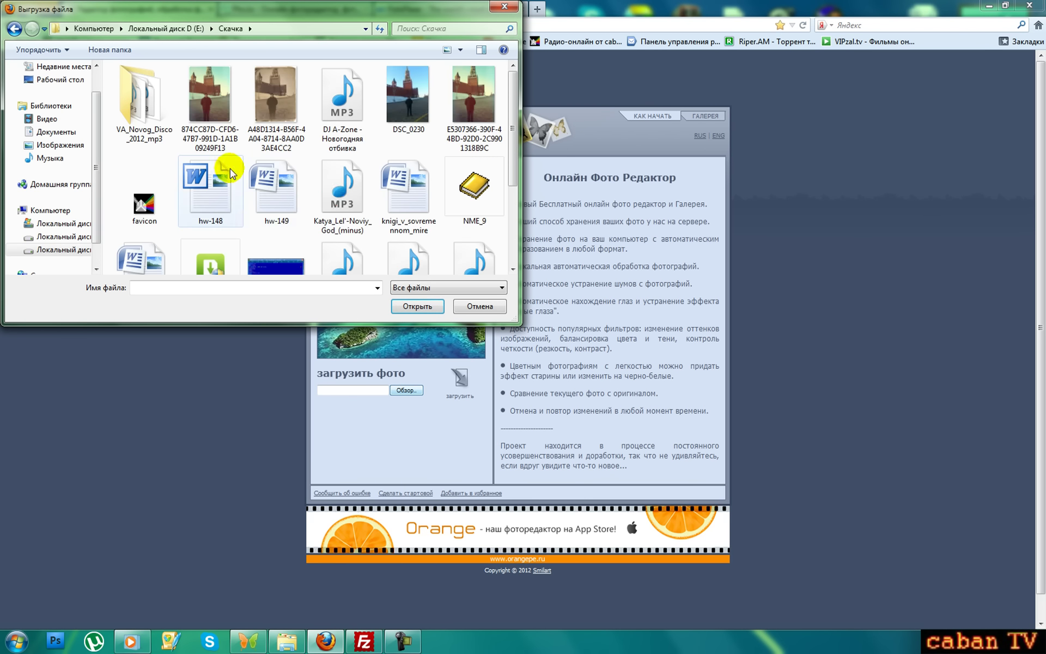
left_click(439, 106)
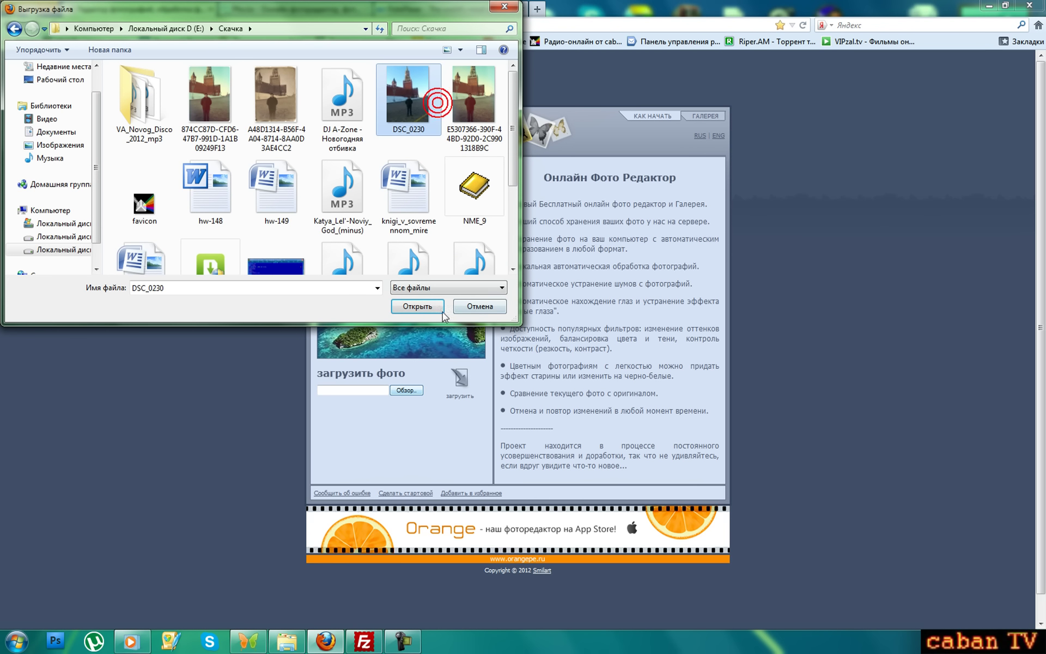
left_click(417, 305)
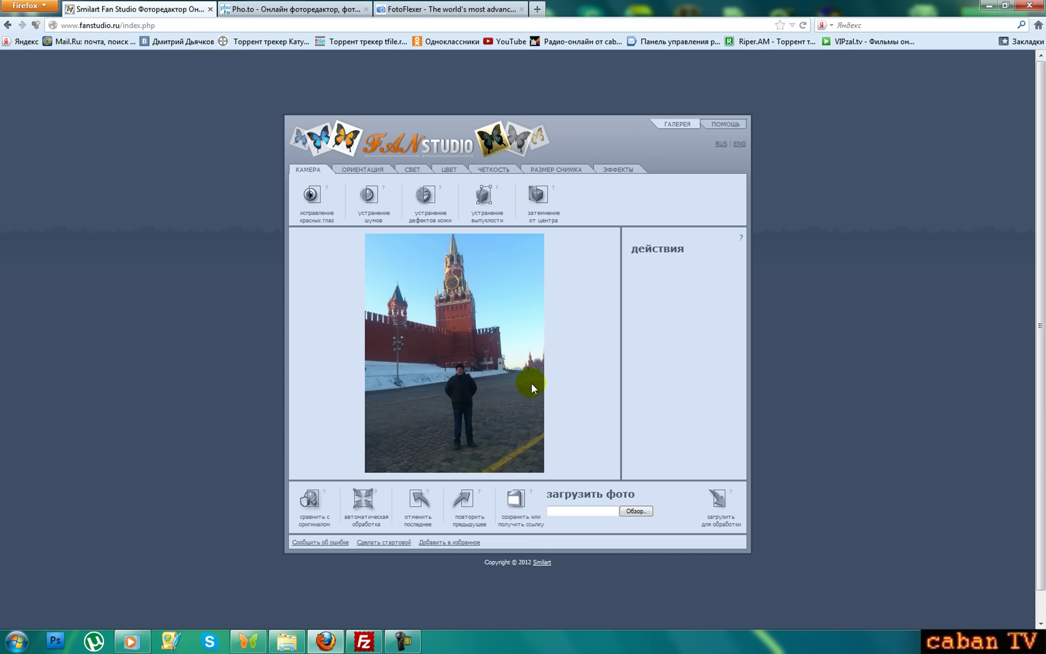
Step: Try automatic processing and vertical mirroring on the photo, and disable each of these applied actions
left_click(359, 500)
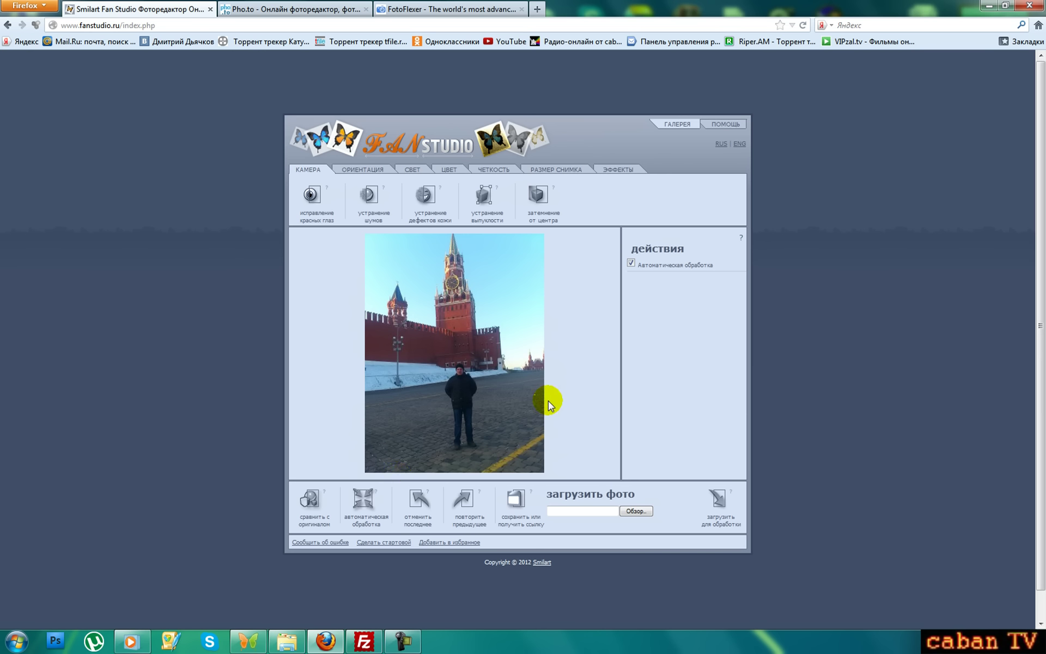
left_click(631, 263)
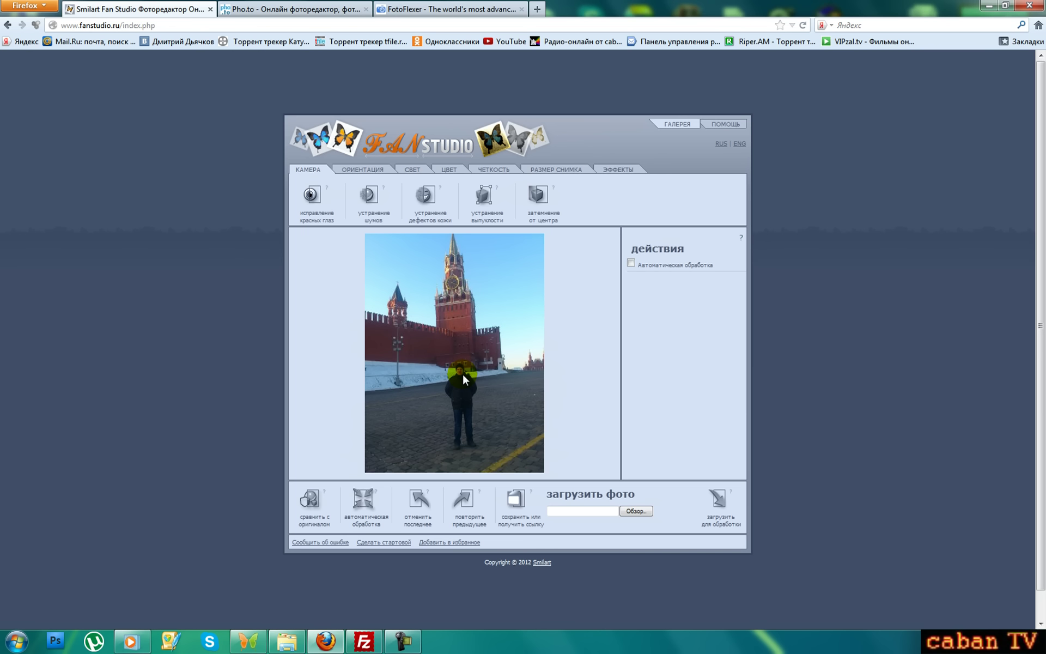
left_click(349, 170)
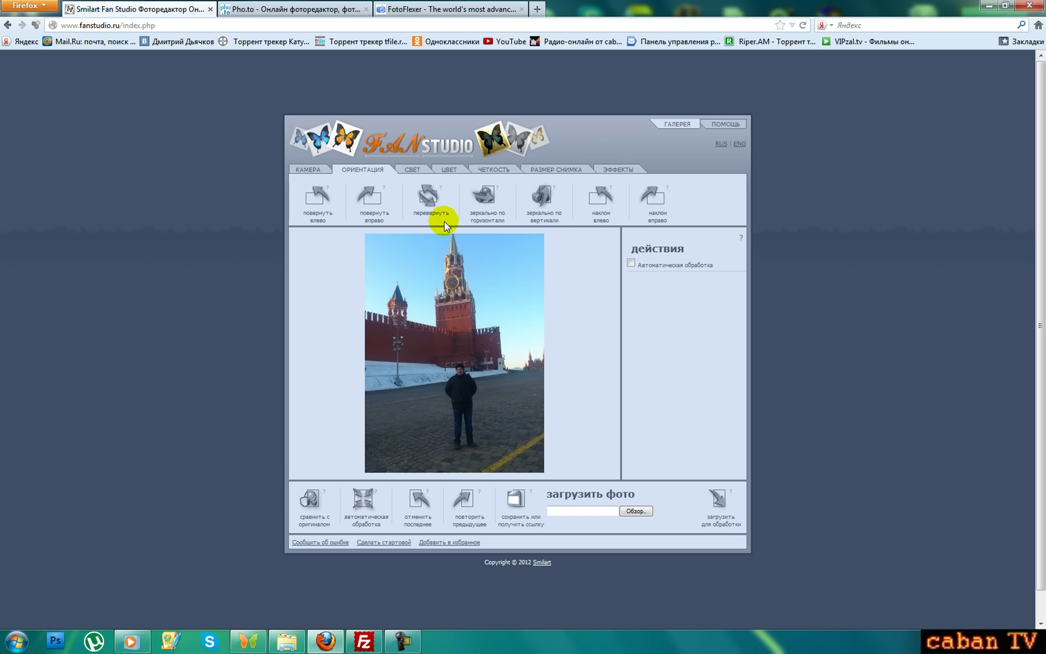
left_click(536, 211)
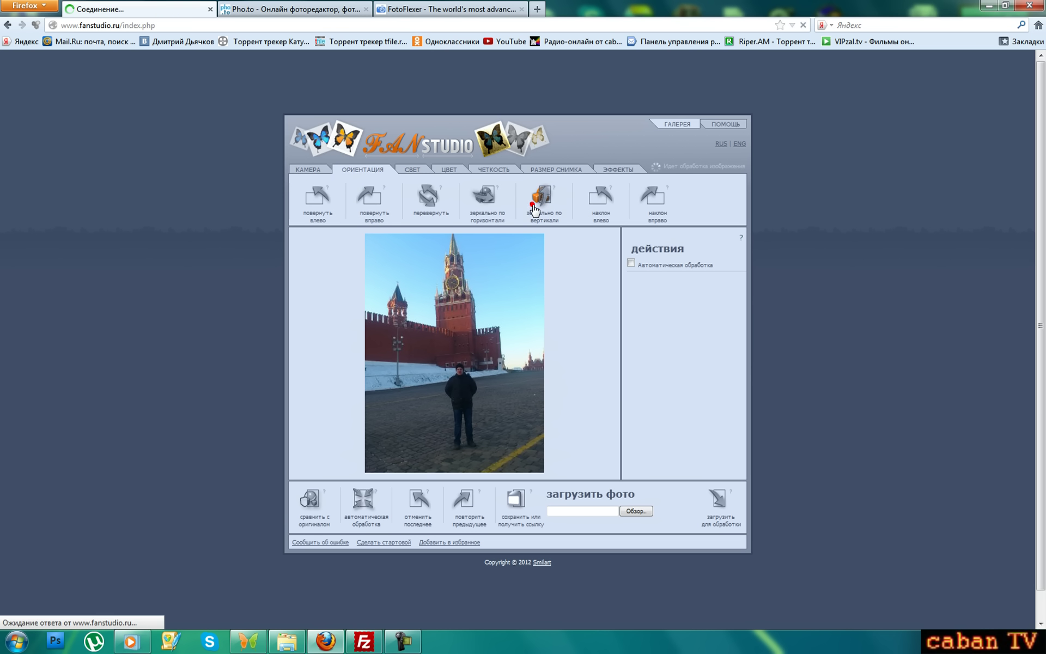
left_click(538, 211)
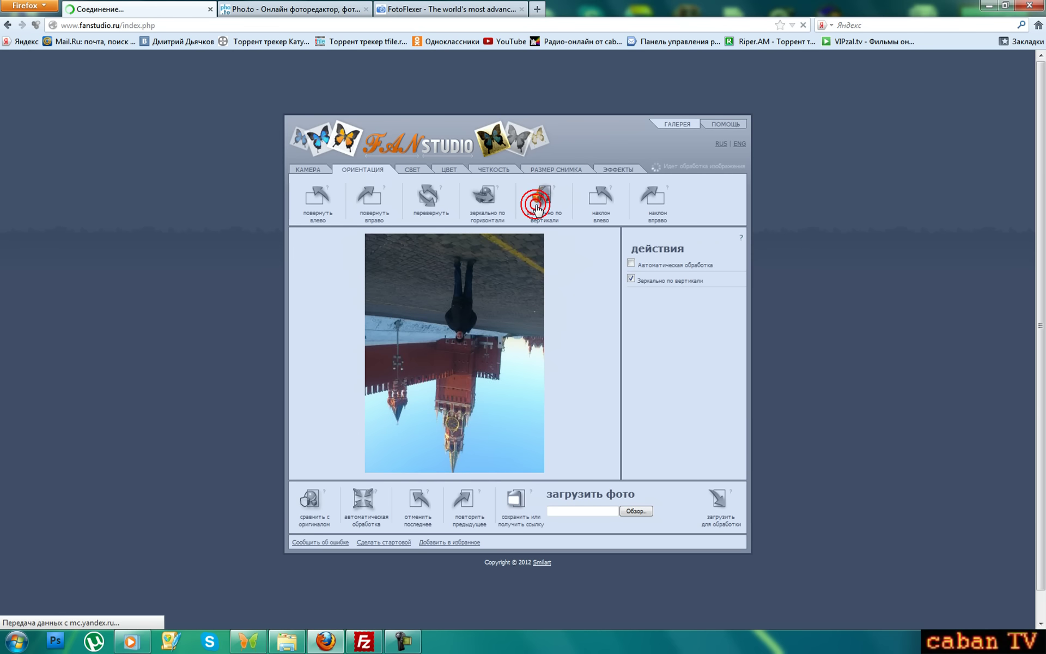
left_click(631, 279)
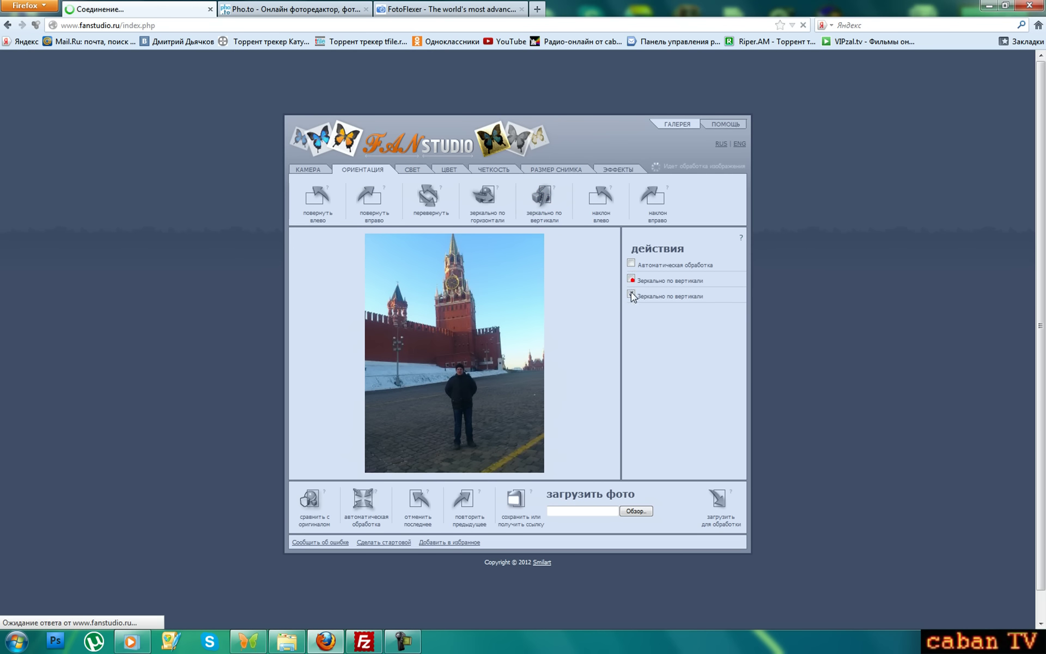
left_click(631, 295)
left_click(560, 283)
left_click(631, 295)
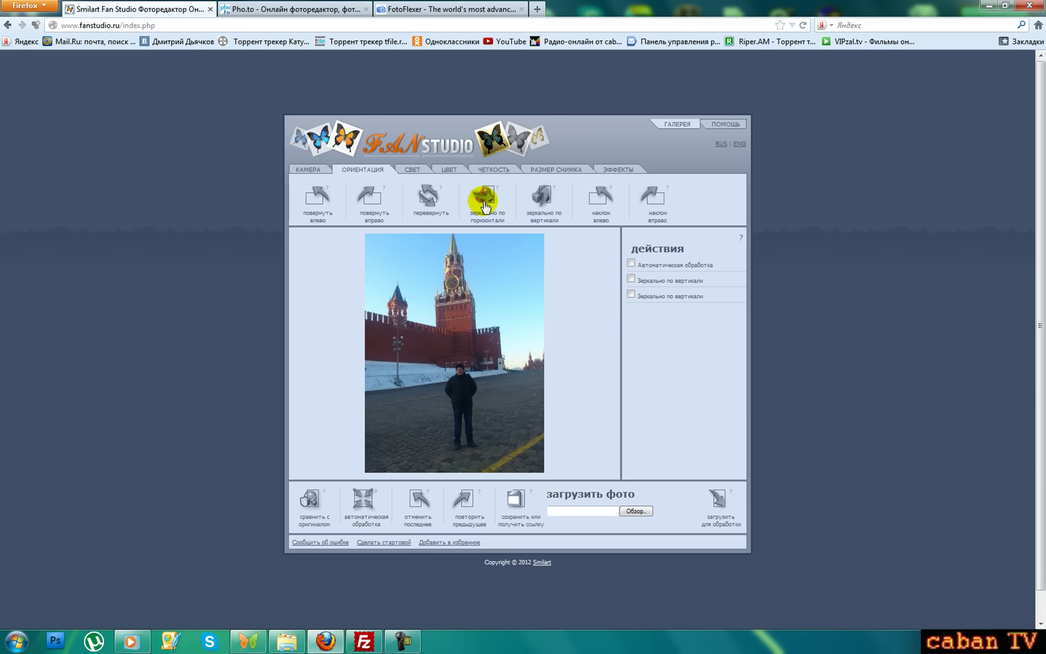
Step: Apply shadow levelling and a single active brightness increase to the photo
left_click(415, 170)
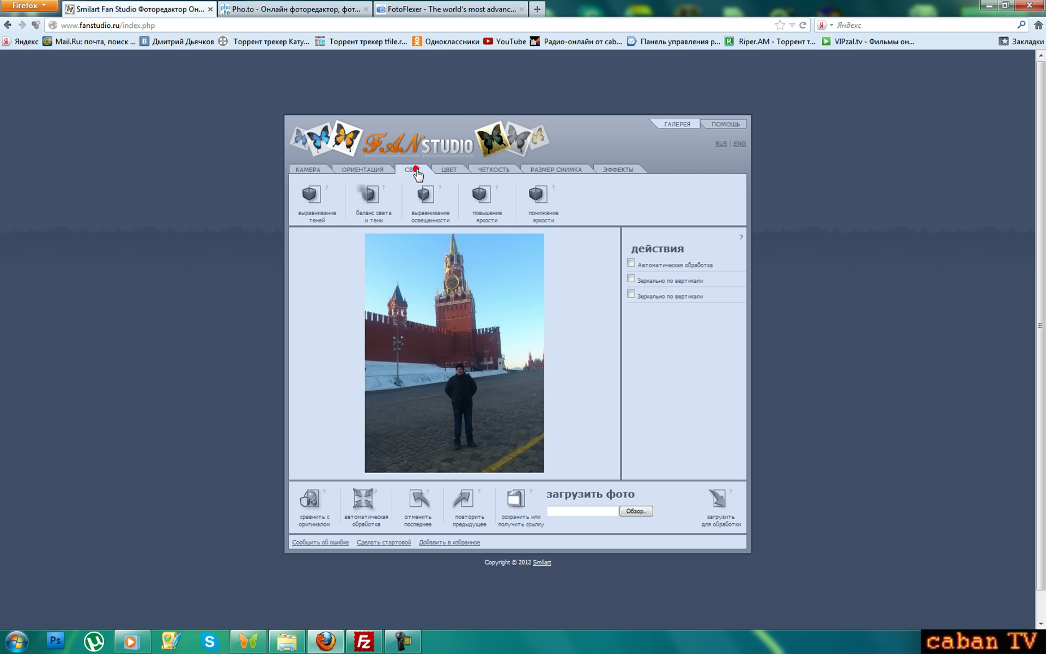
left_click(311, 197)
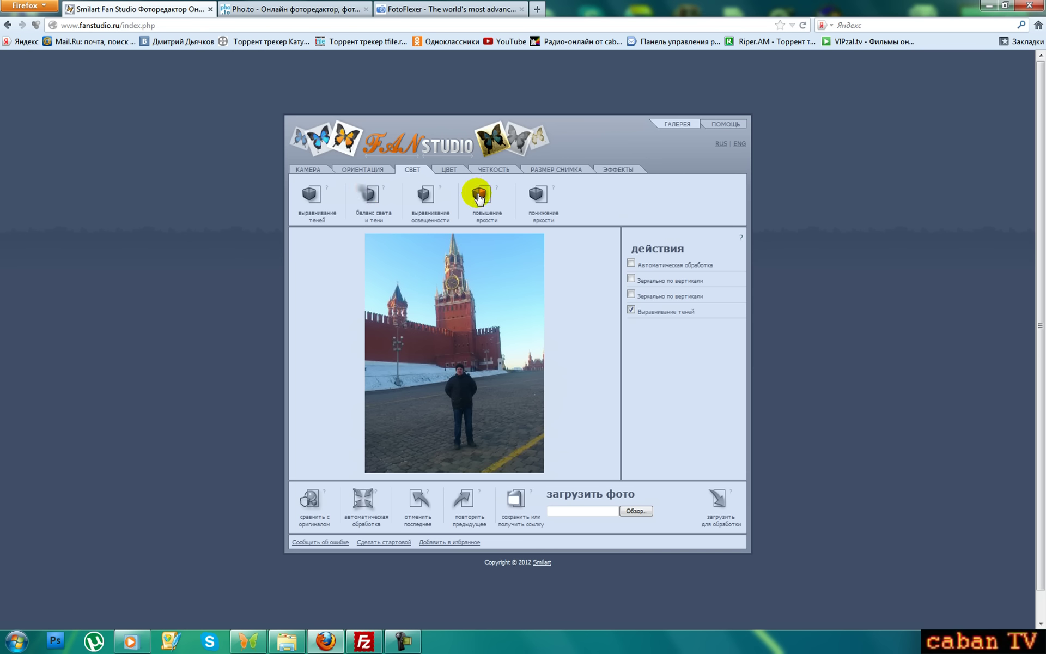
left_click(481, 196)
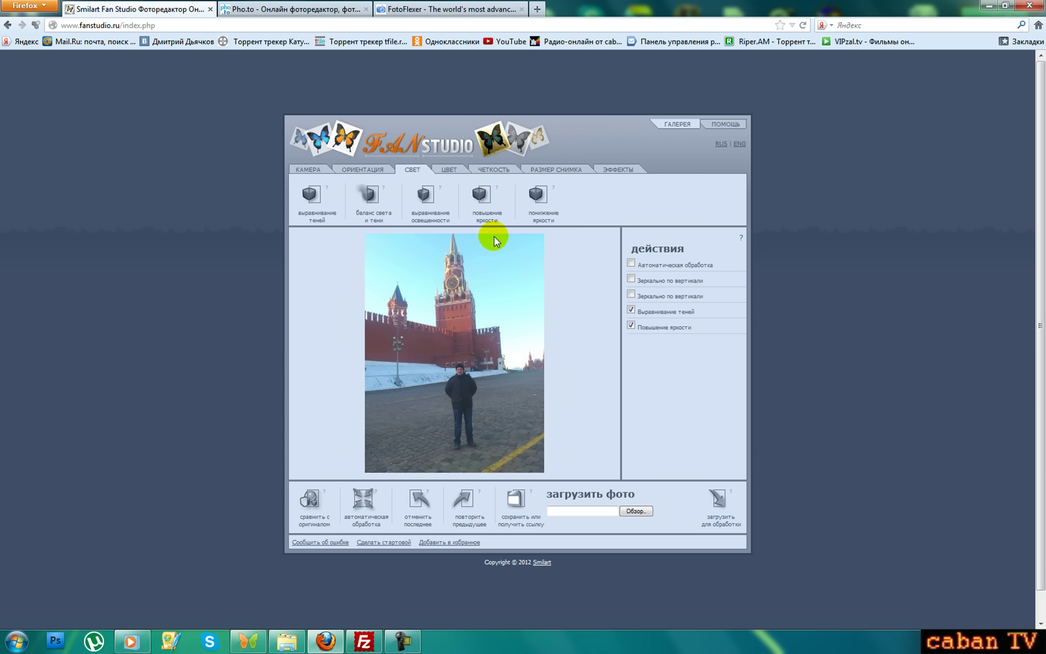
left_click(631, 325)
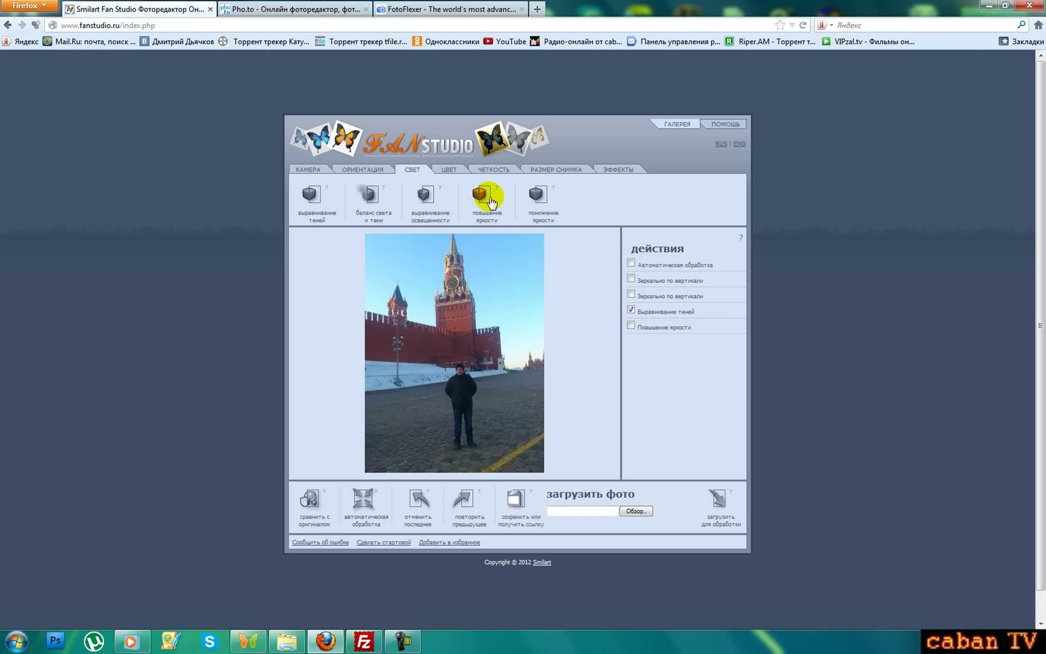
left_click(490, 197)
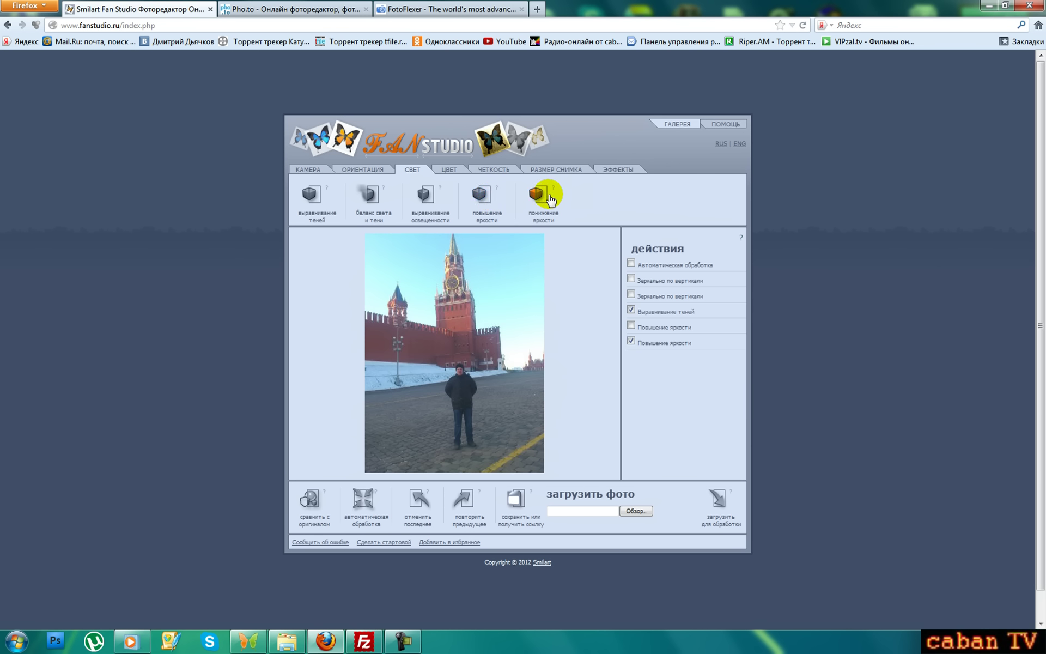
Step: Apply a brightness reduction and a higher colour saturation to the photo
left_click(549, 199)
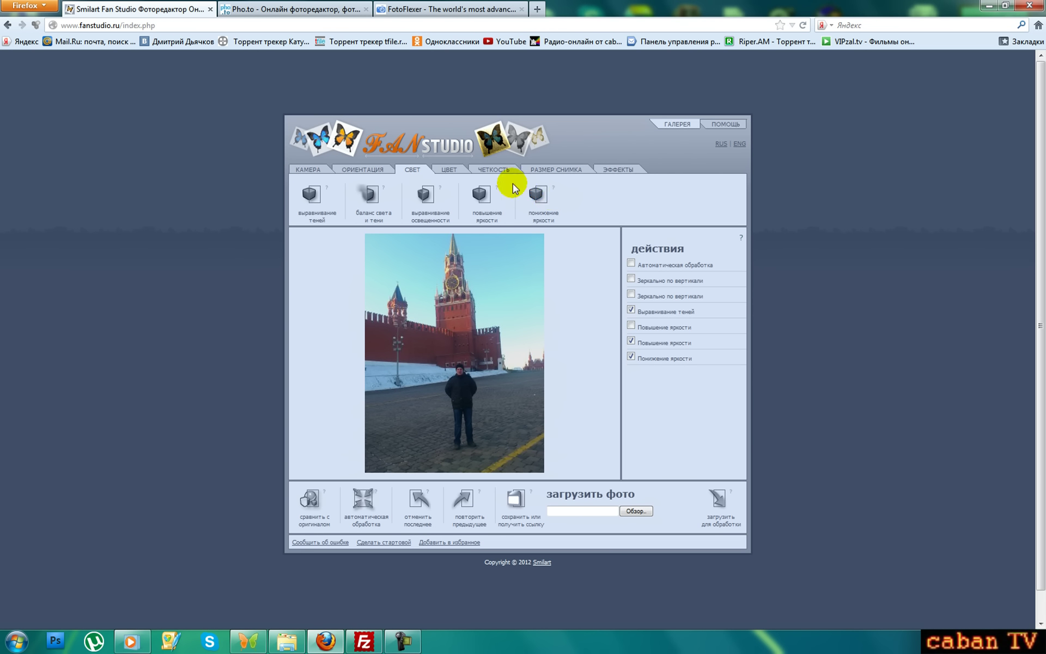
left_click(462, 175)
left_click(436, 202)
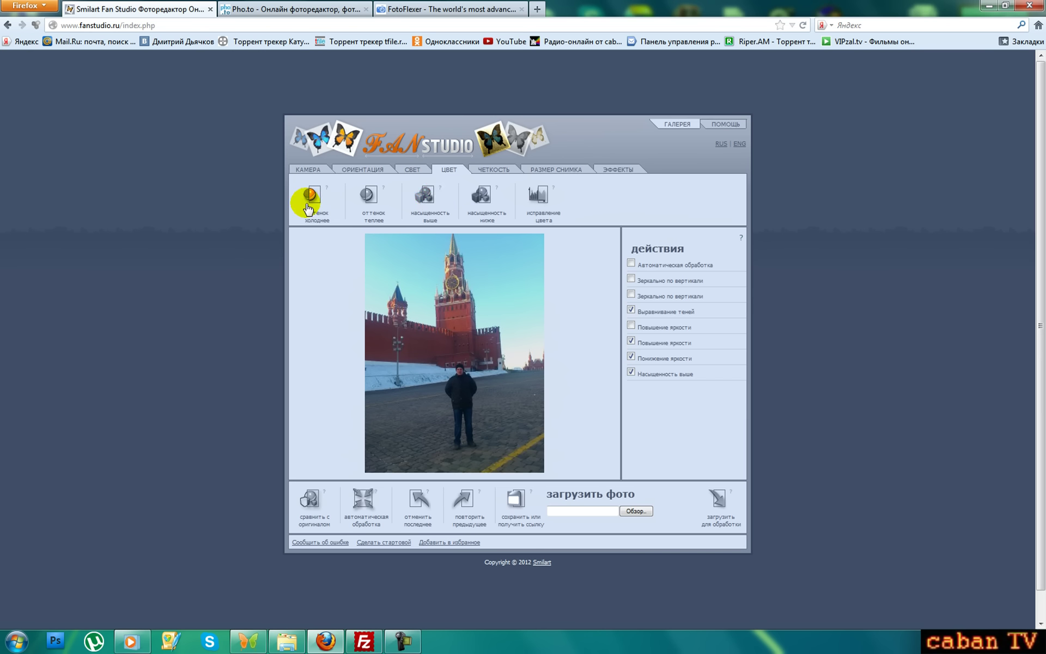
Step: Try the black-and-white and antique effects on the photo, and disable both
left_click(495, 170)
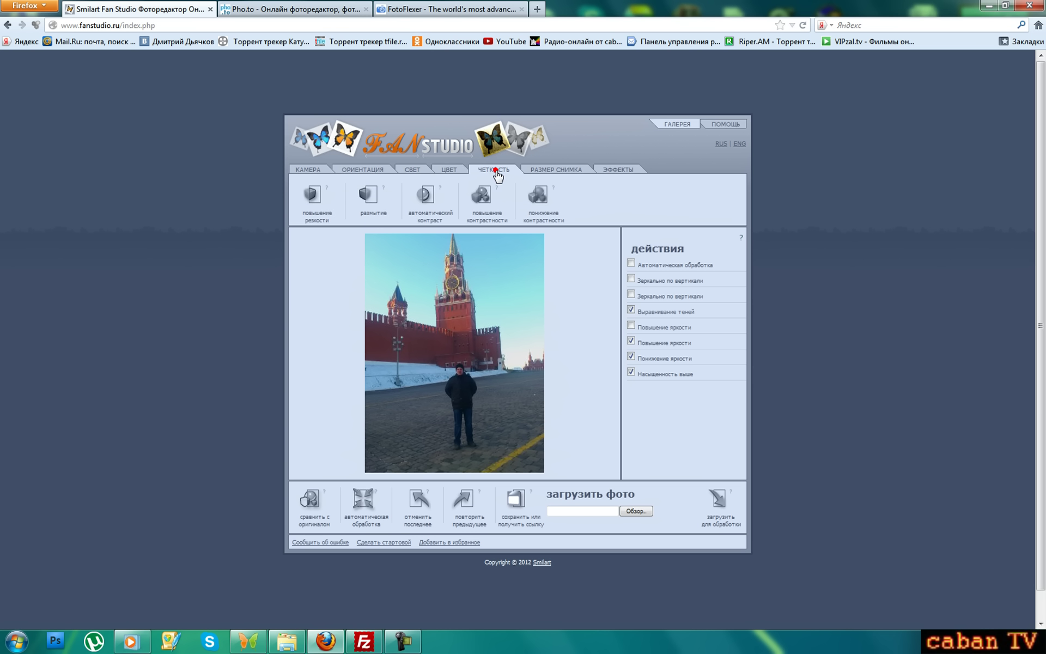
left_click(555, 169)
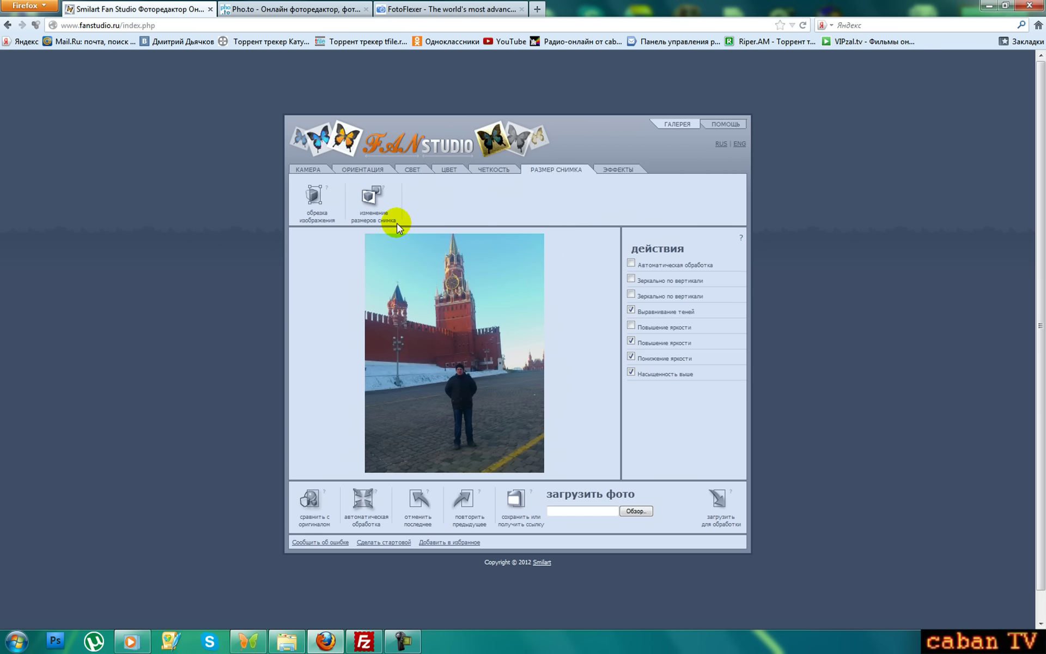
left_click(618, 170)
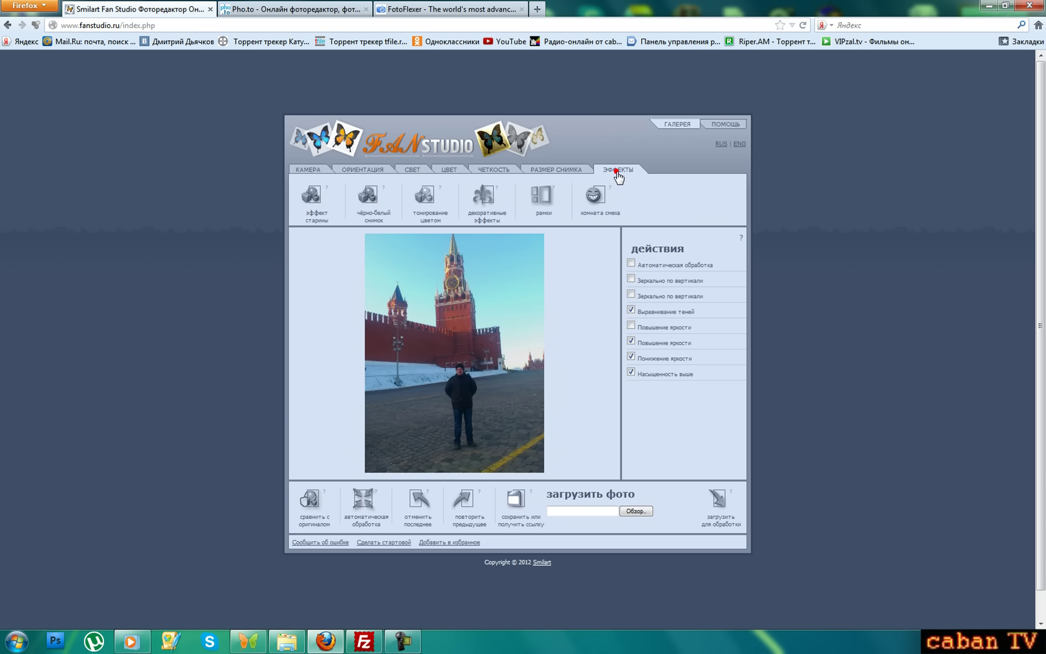
left_click(357, 195)
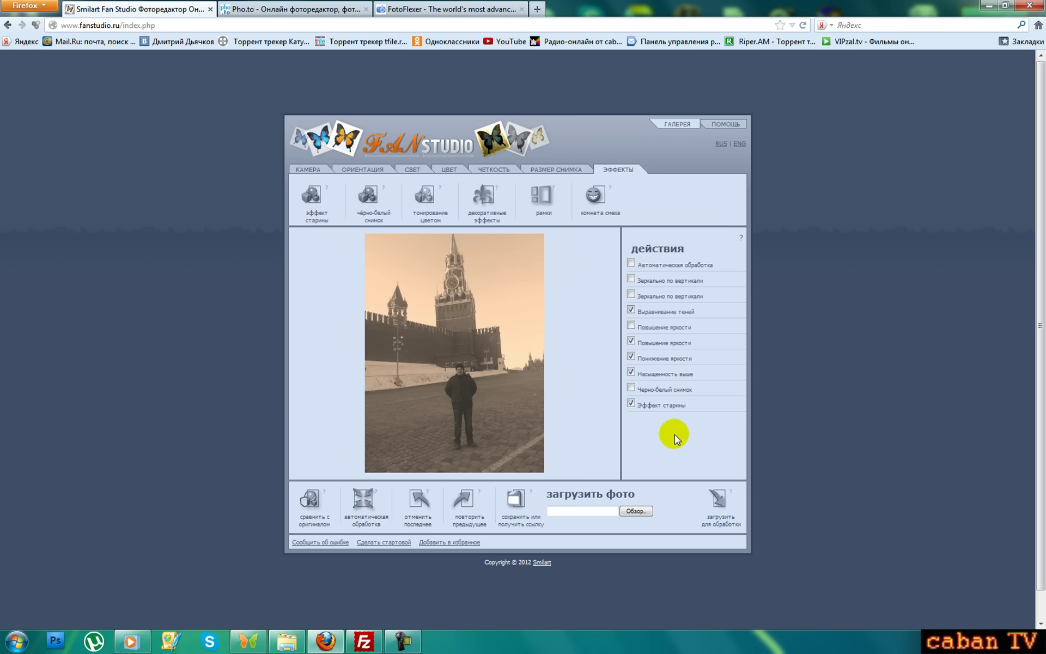
left_click(631, 403)
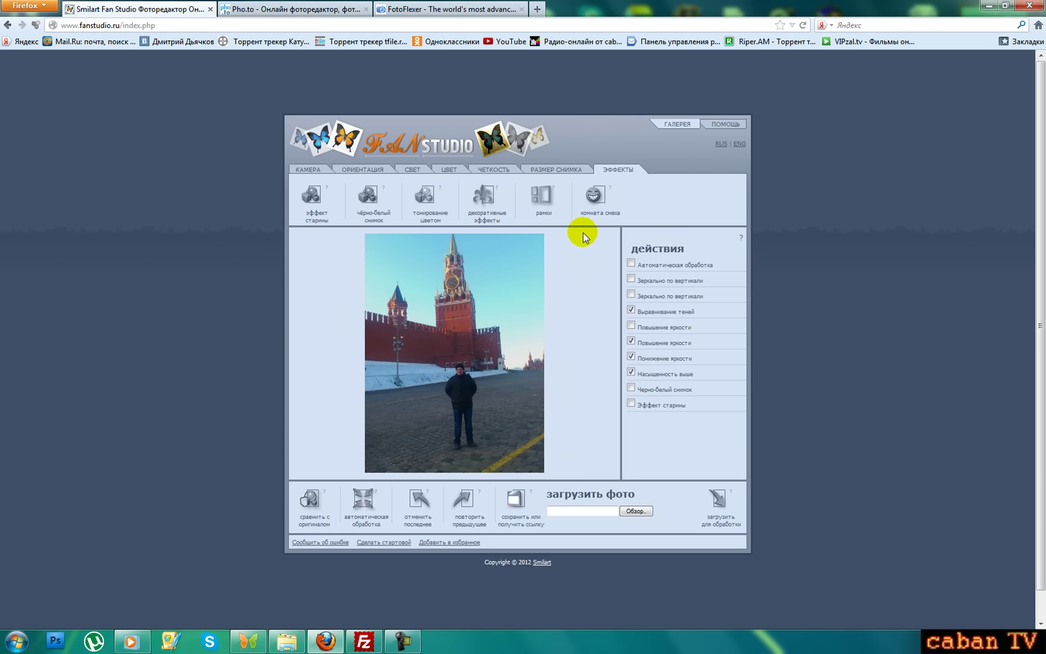
Step: Try the fourth decorative effect, ЩТТЕЙР 4, on the photo and disable it
left_click(487, 202)
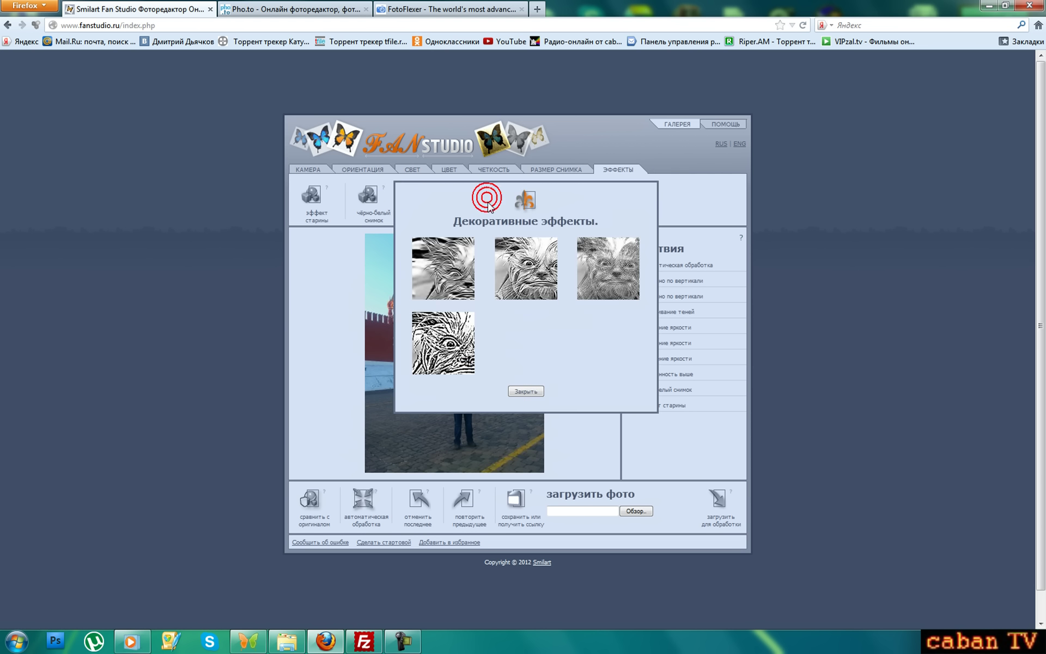
left_click(455, 334)
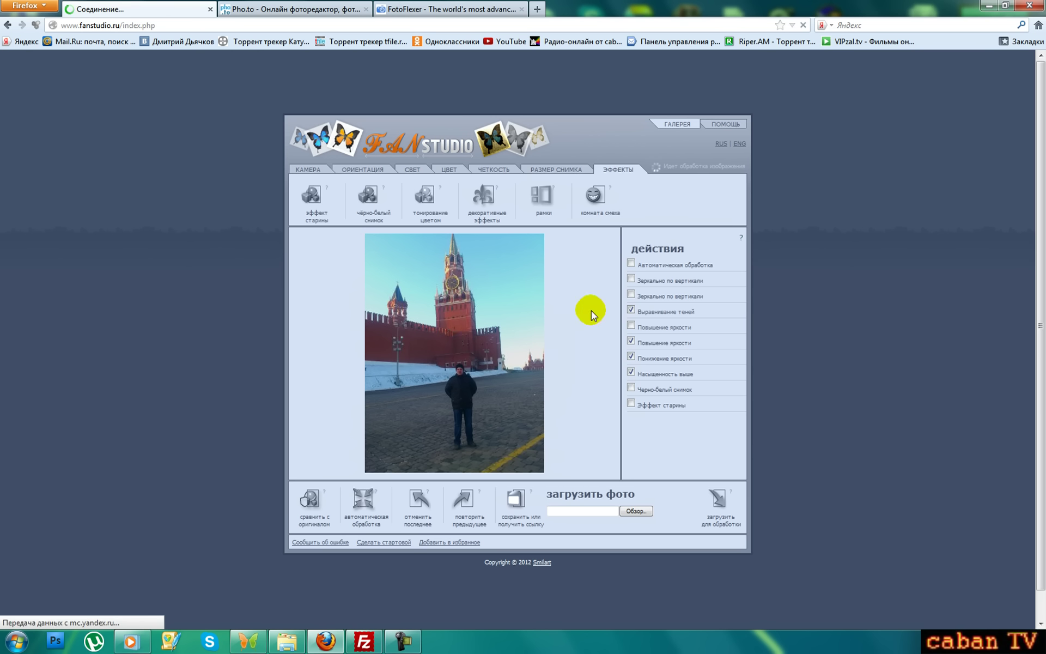
left_click(484, 196)
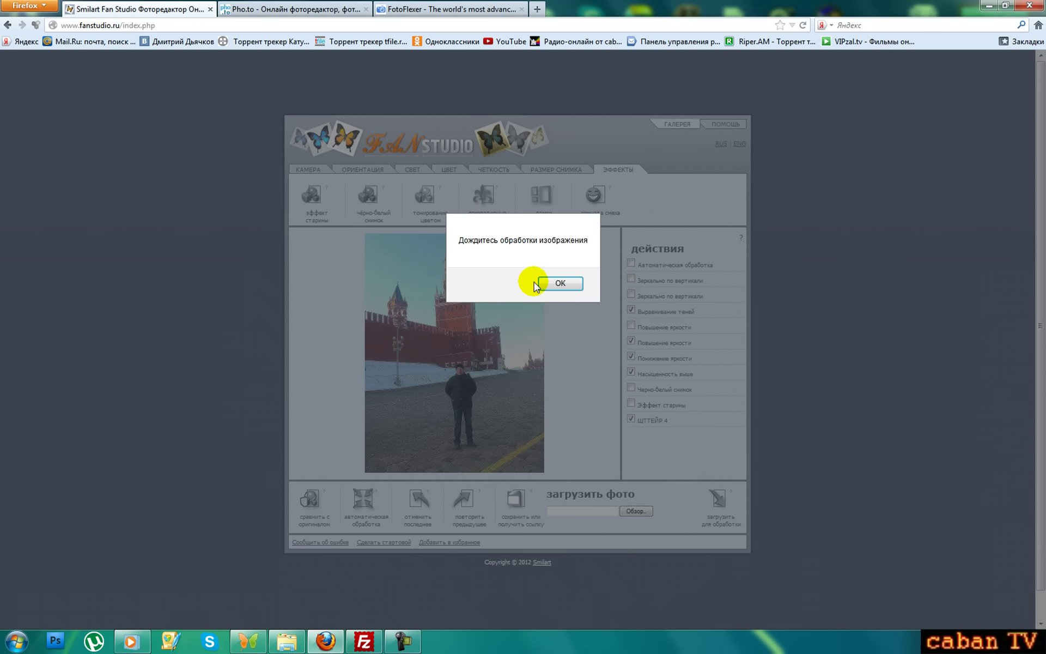
left_click(552, 285)
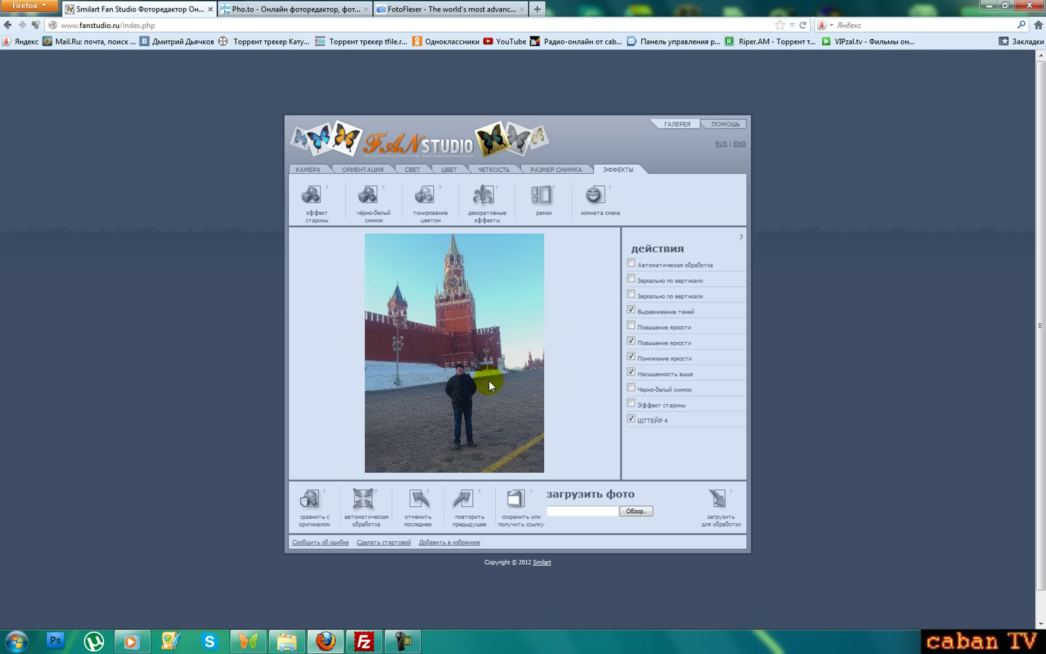
left_click(631, 418)
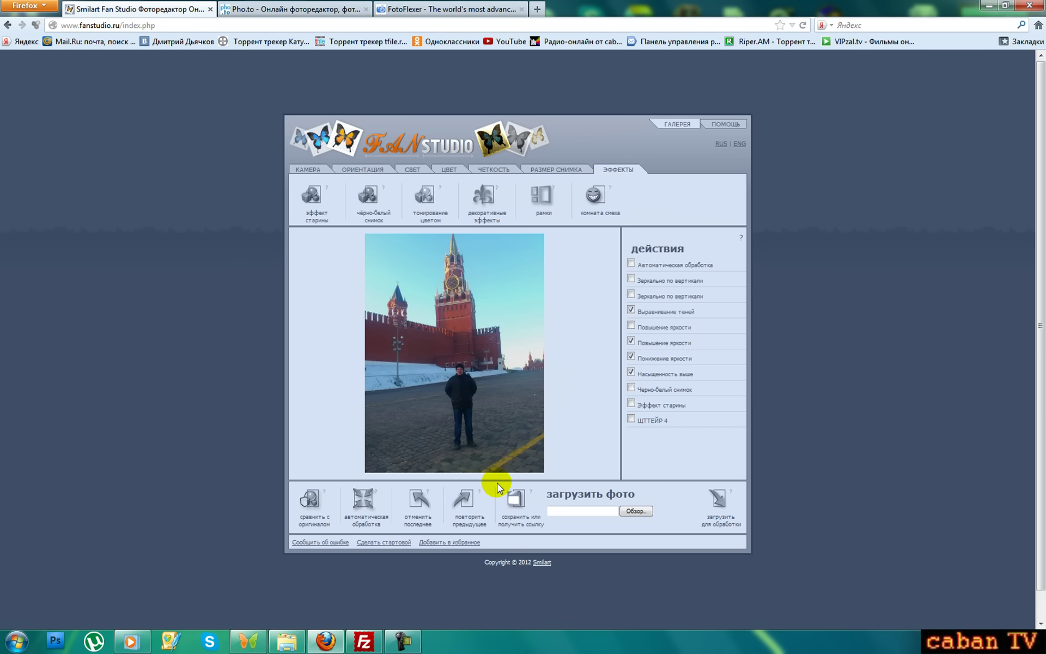
Step: Save the edited photo to disk as a jpg file named фото1 and download it
left_click(515, 511)
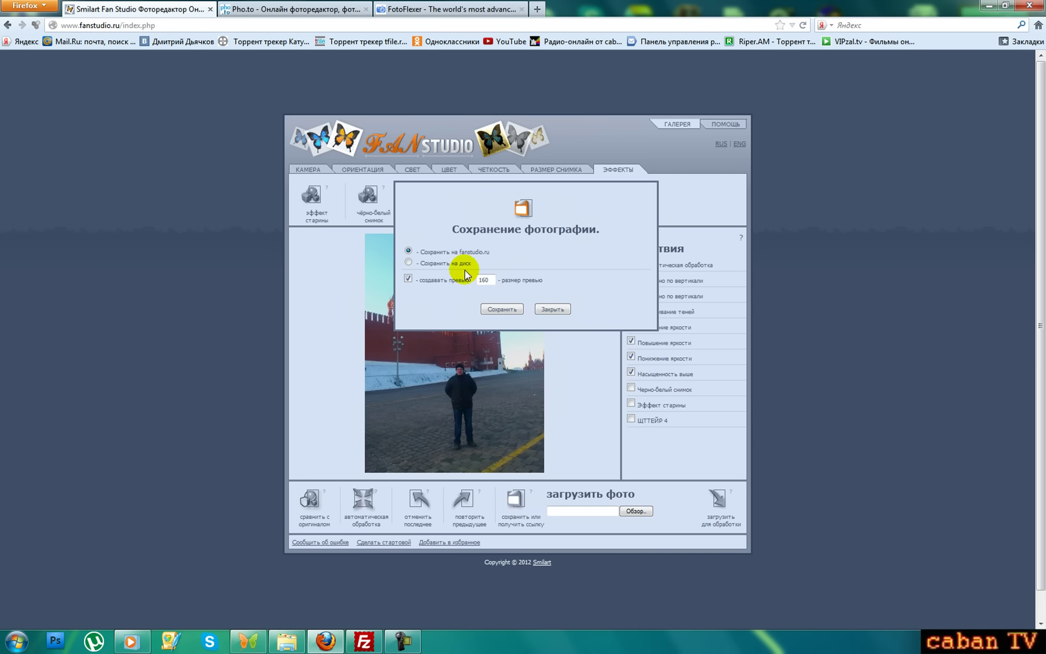
left_click(408, 263)
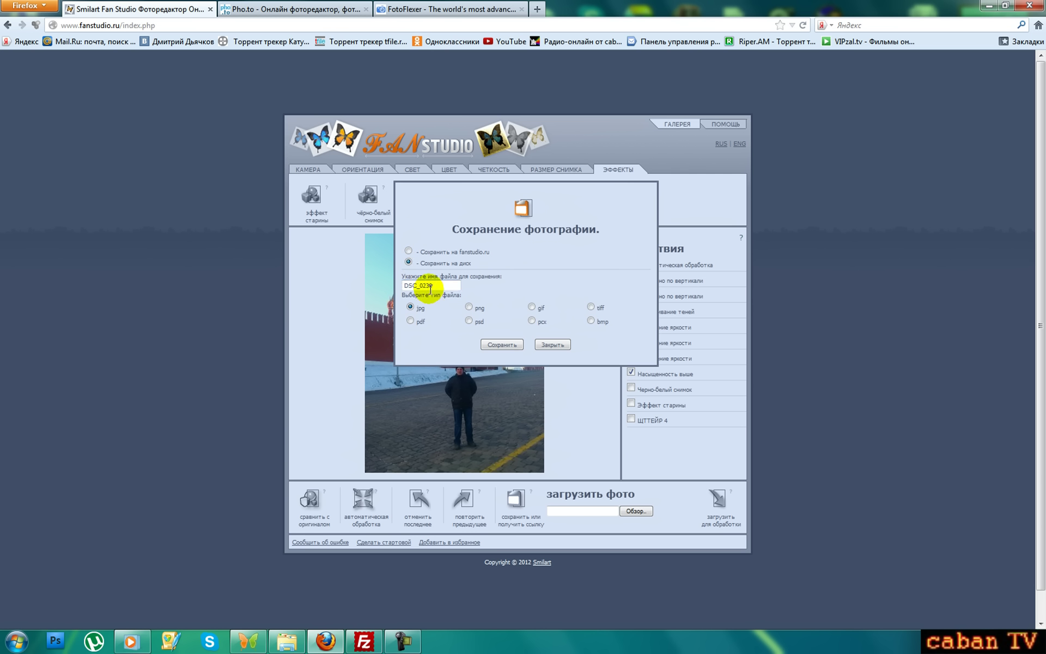
double_click(420, 285)
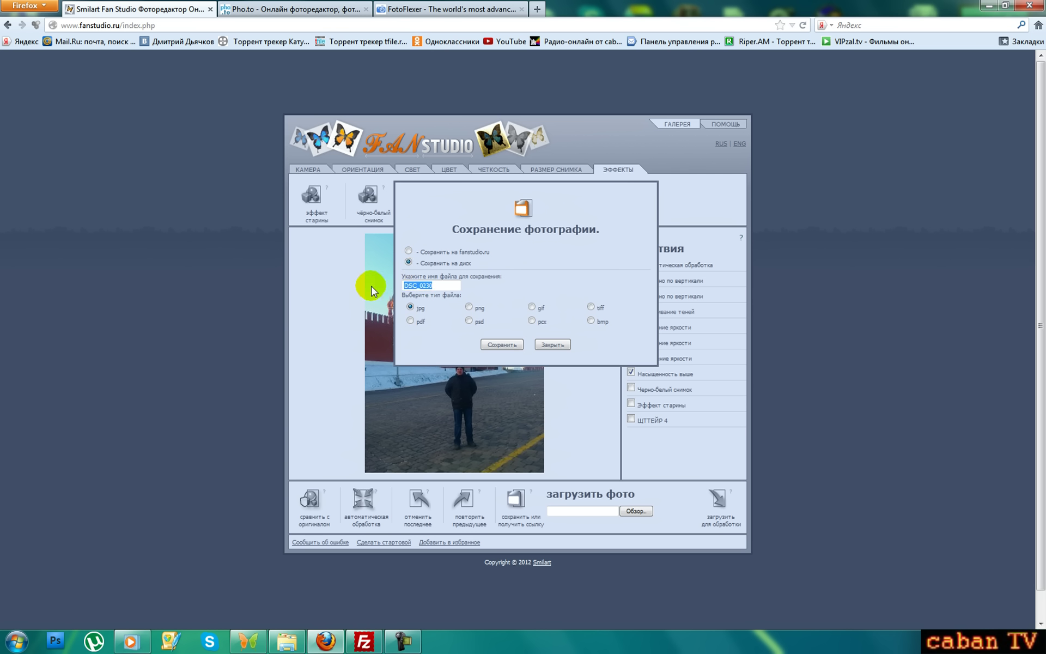
type("фото1")
left_click(501, 344)
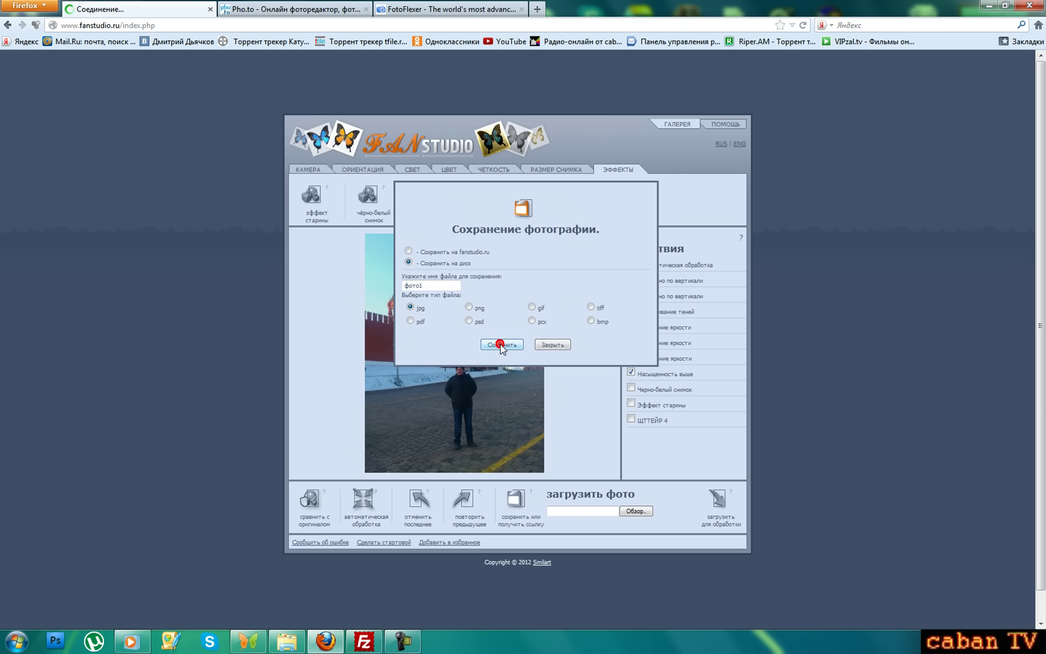
left_click(500, 345)
left_click(448, 194)
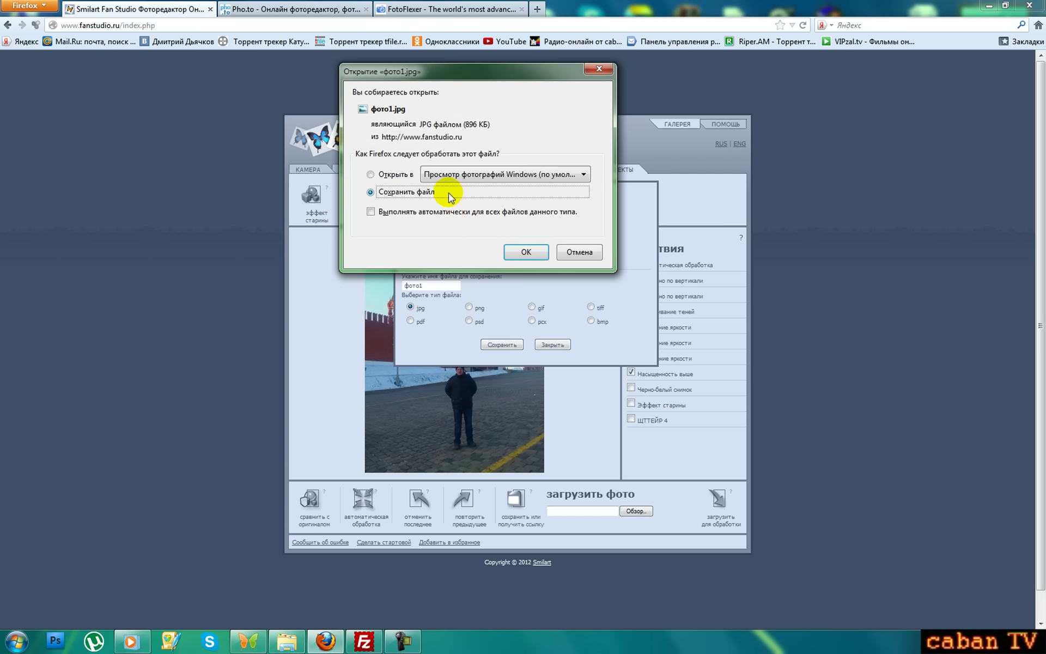
left_click(525, 249)
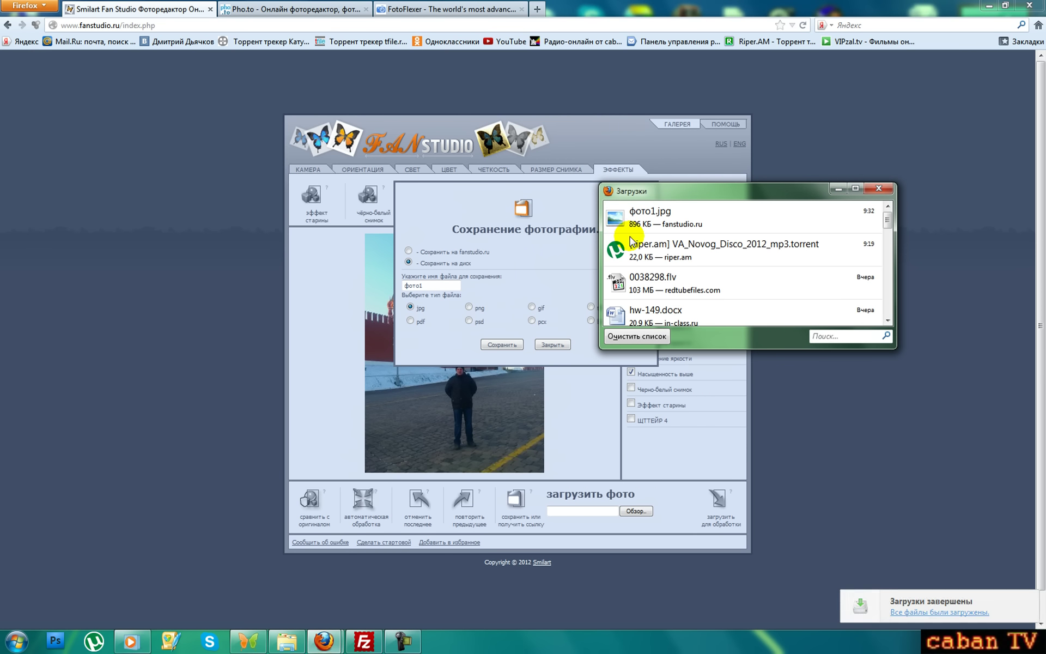
Step: Open the downloaded фото1 from its folder and compare it with the other versions of the photo there
right_click(662, 229)
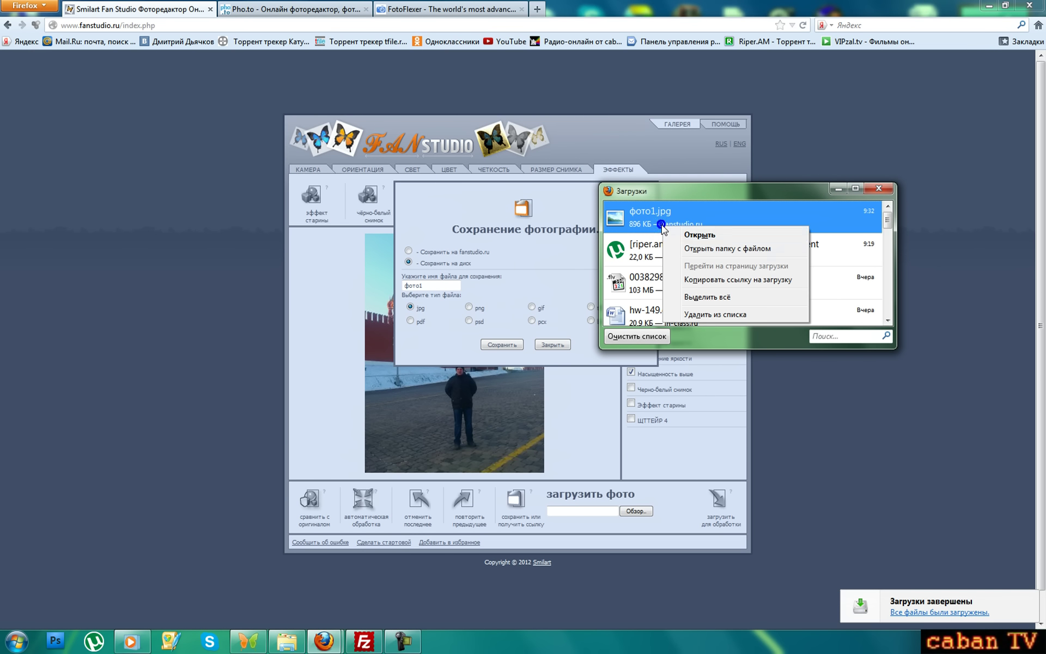
left_click(681, 250)
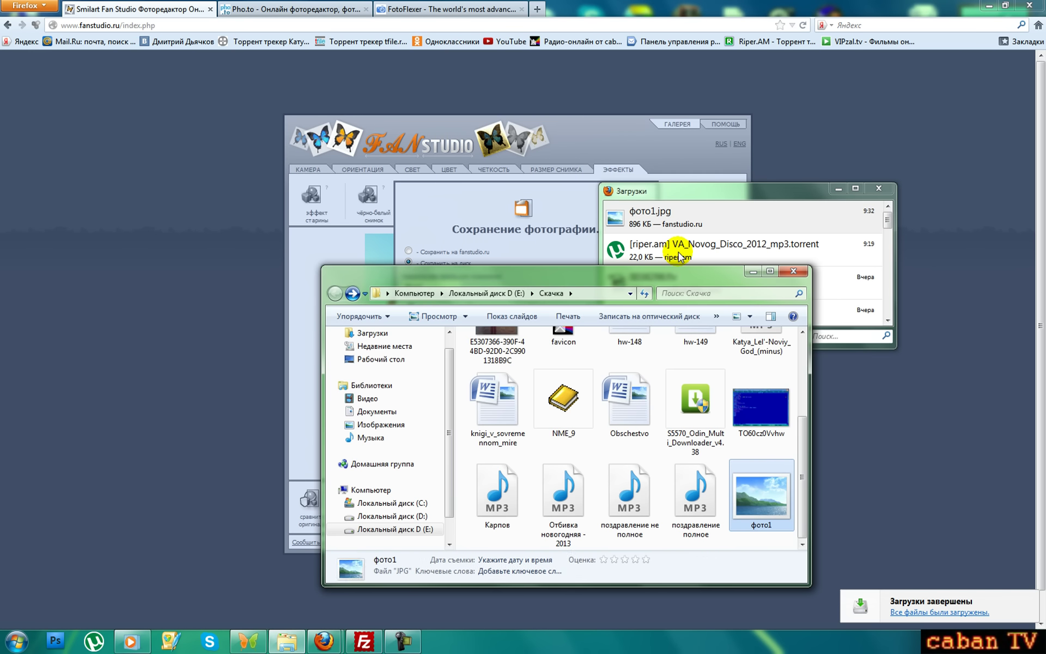
double_click(755, 488)
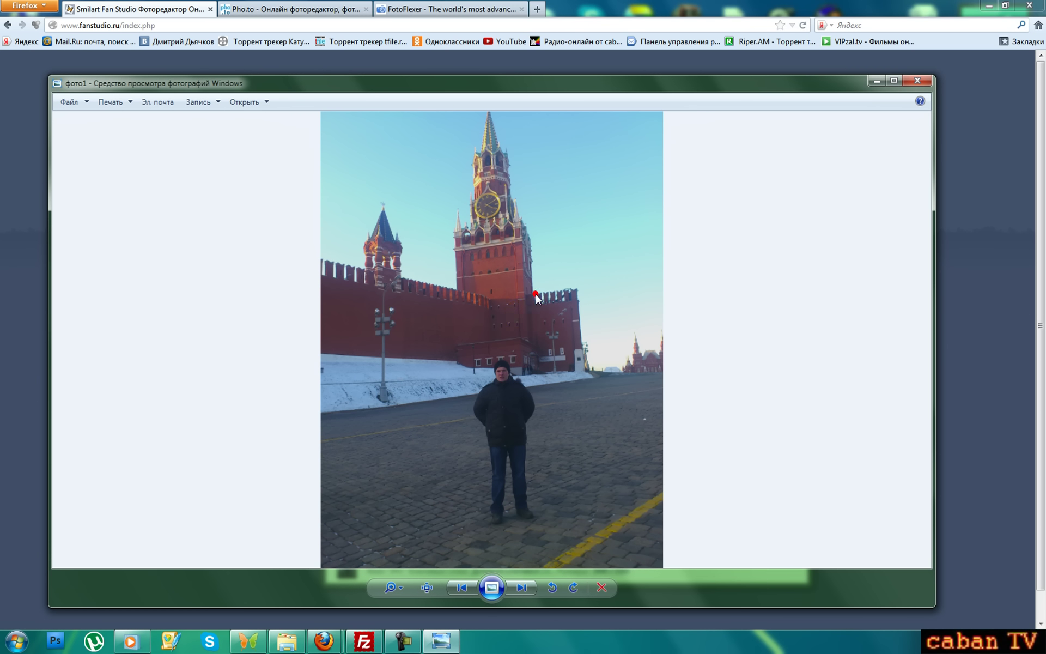
left_click(461, 588)
left_click(461, 587)
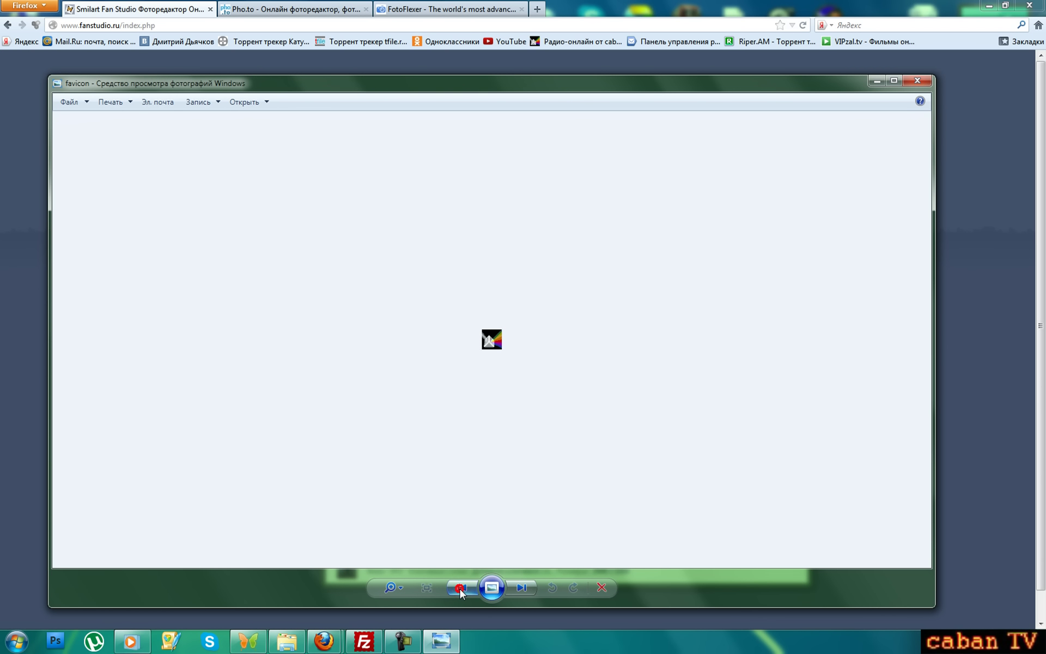
left_click(460, 588)
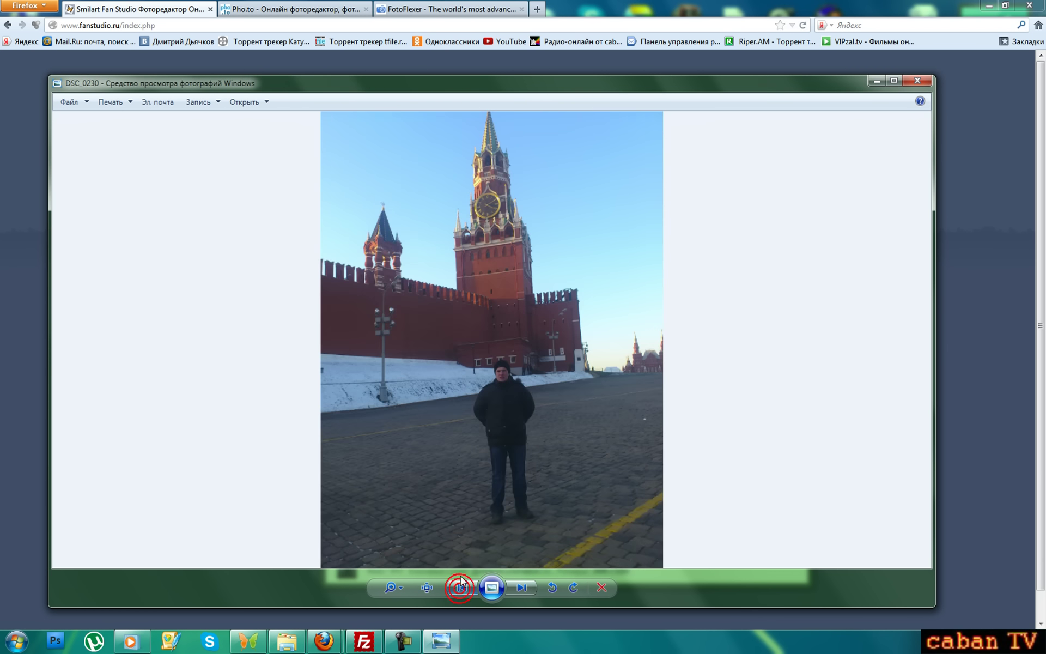
left_click(462, 588)
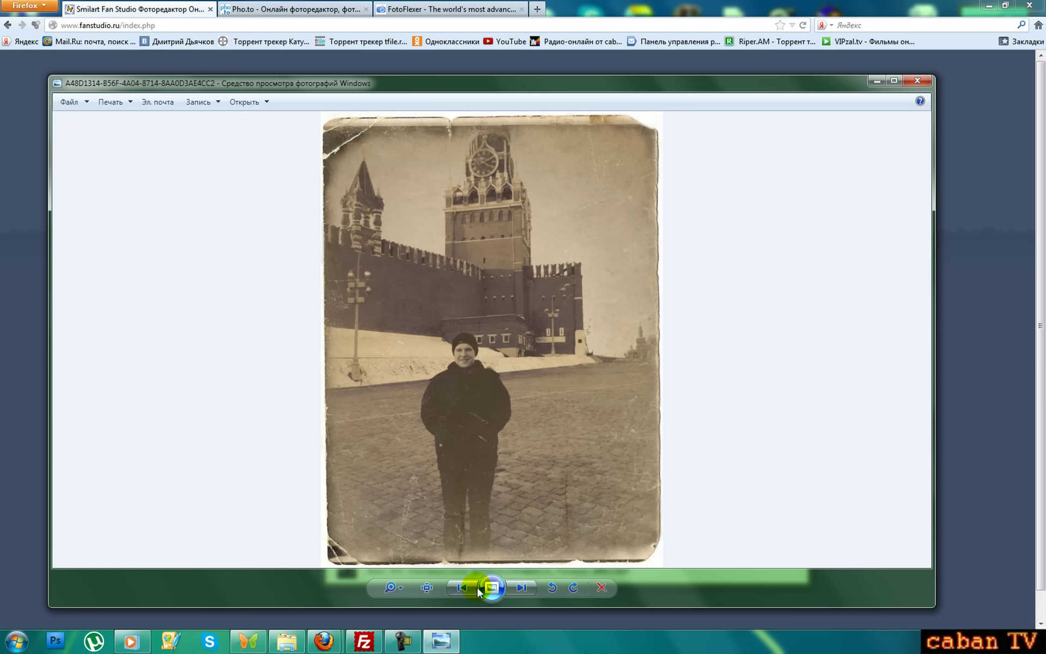
left_click(469, 587)
left_click(918, 81)
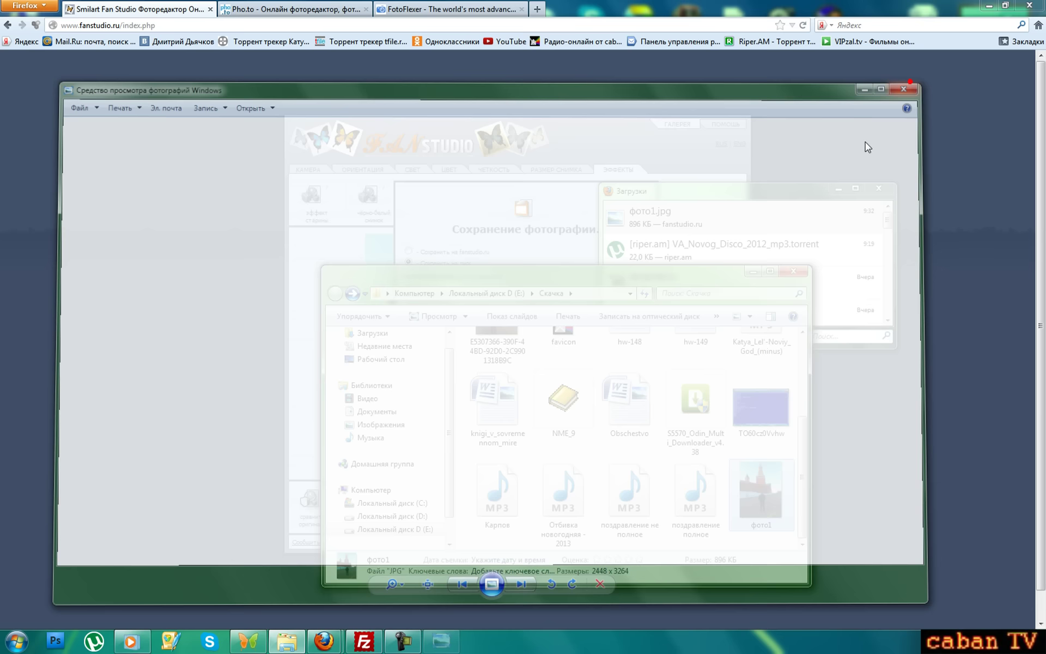
Step: Put away the folder and downloads windows, and return from the save dialog to Fan Studio's camera correction tools
left_click(747, 262)
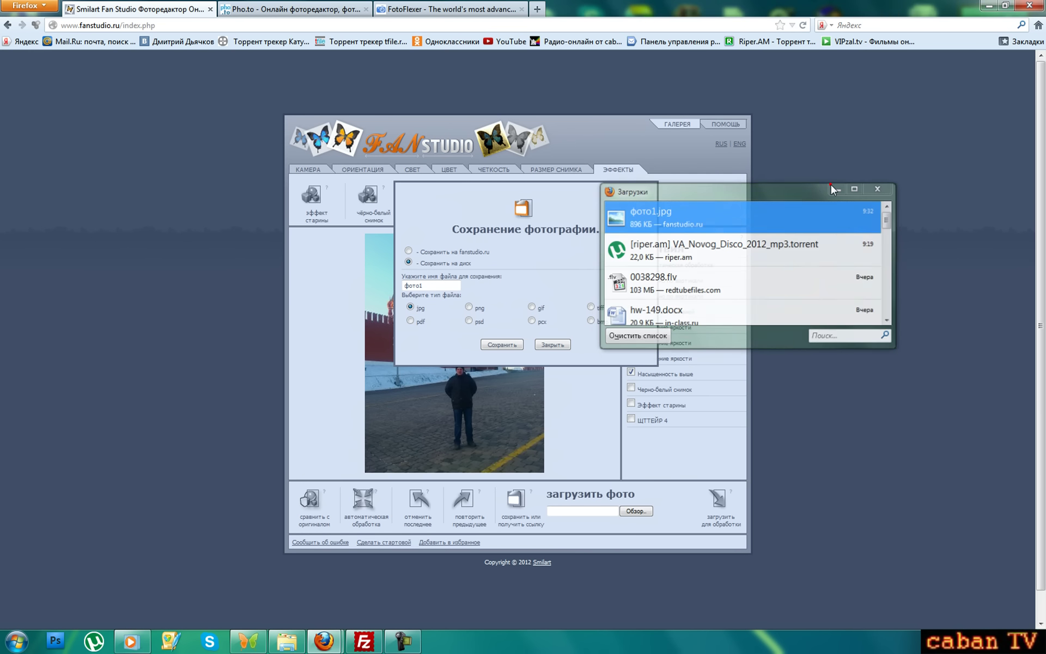
left_click(835, 189)
left_click(550, 345)
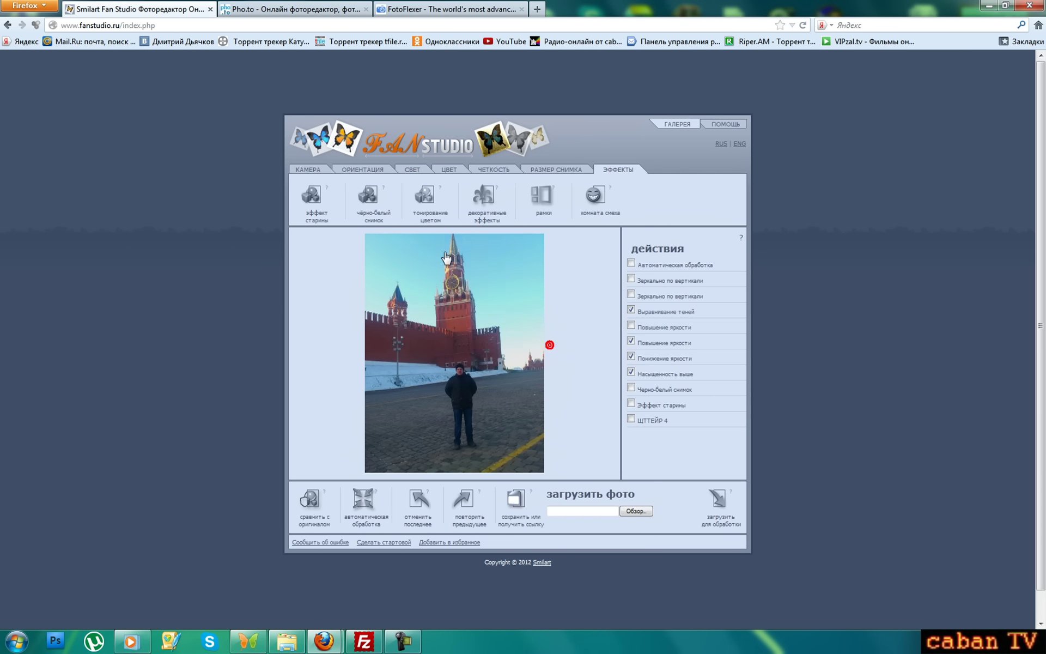
left_click(315, 171)
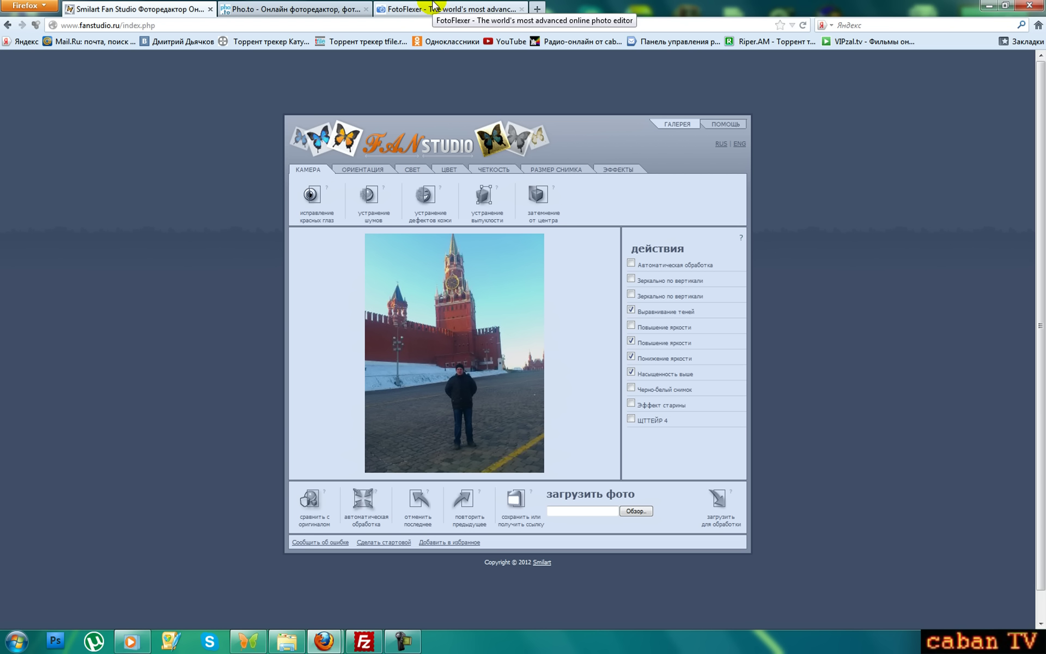
Step: Switch to the FotoFlexer site and upload the photo DSC_0230 from the Скачка folder
left_click(435, 6)
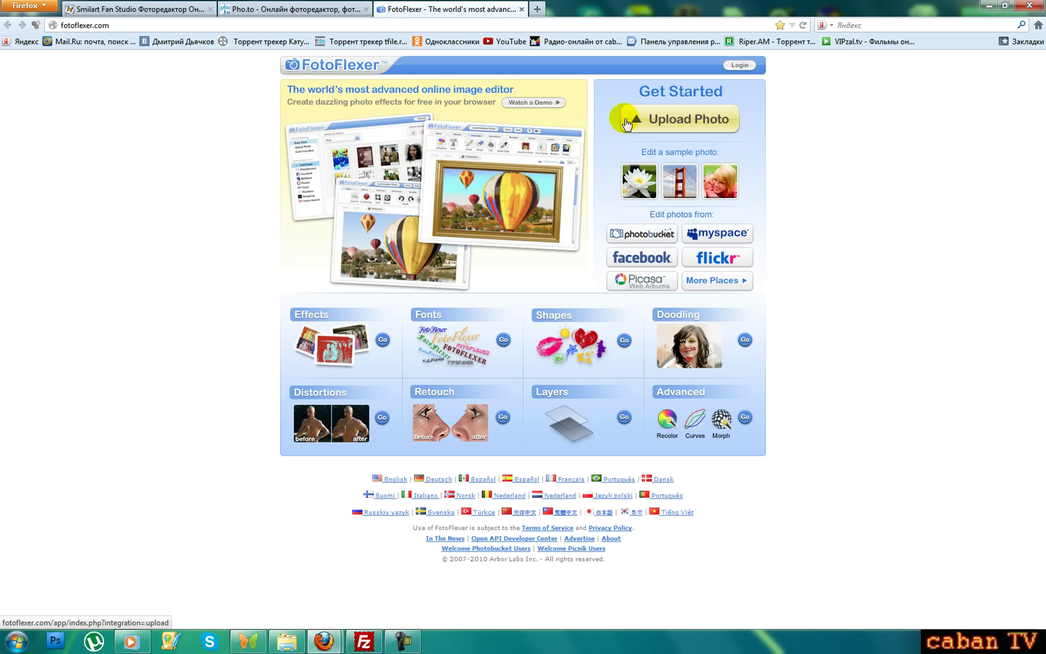
left_click(665, 117)
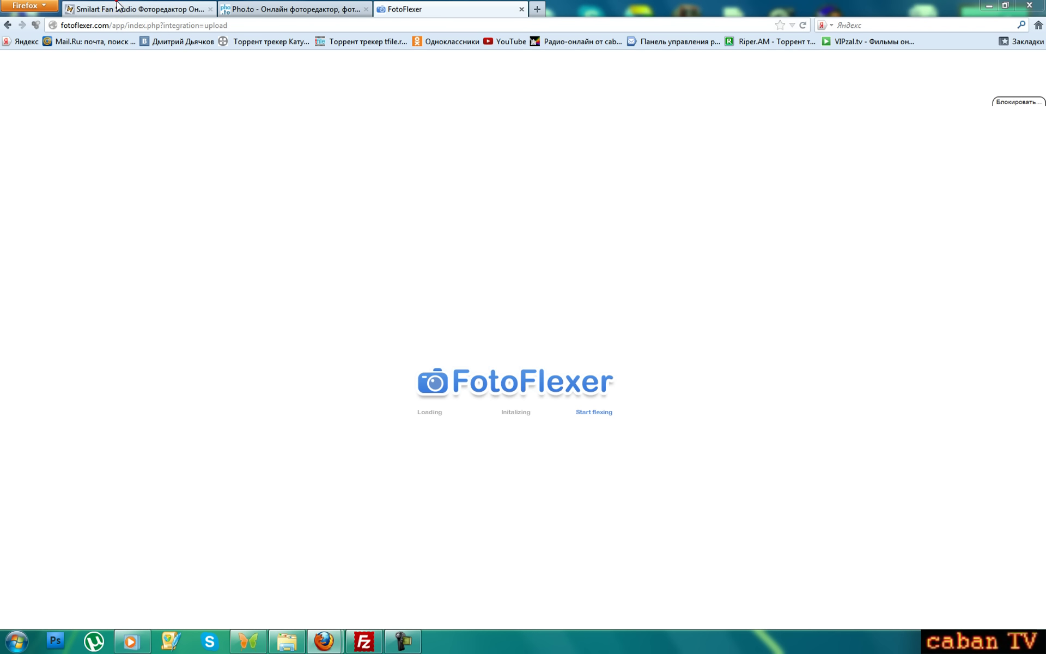
left_click(114, 9)
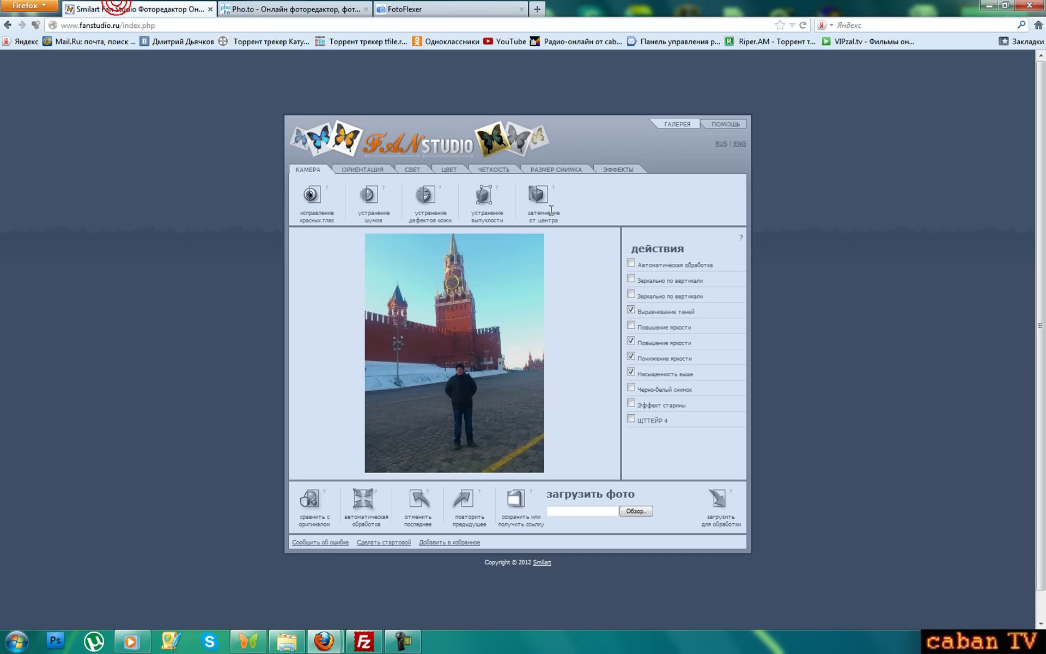
left_click(417, 7)
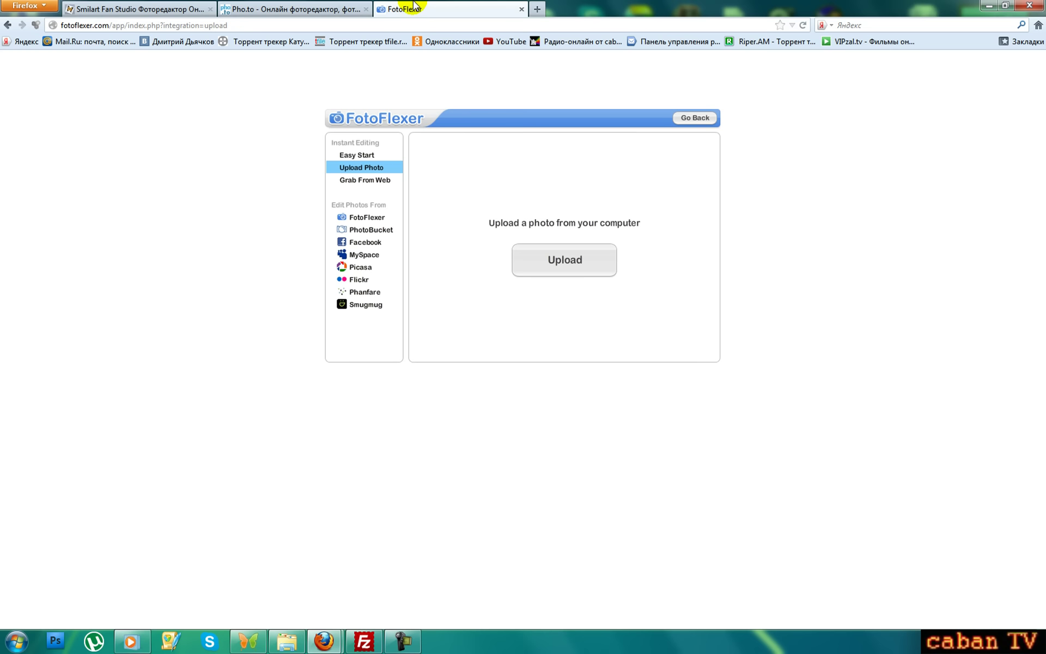
left_click(577, 268)
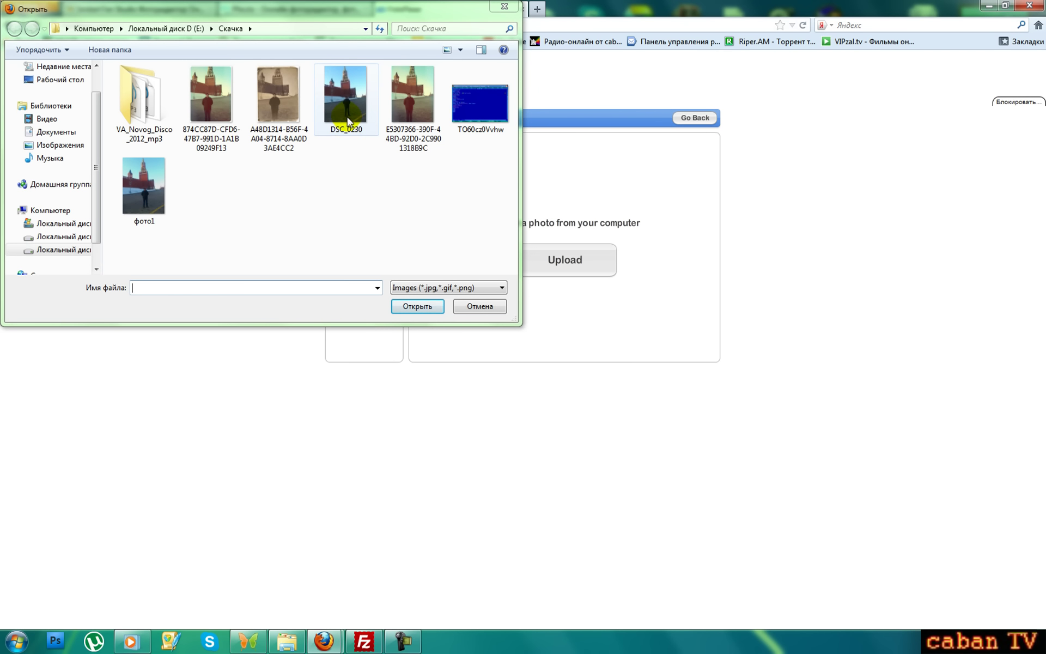
left_click(158, 223)
left_click(349, 115)
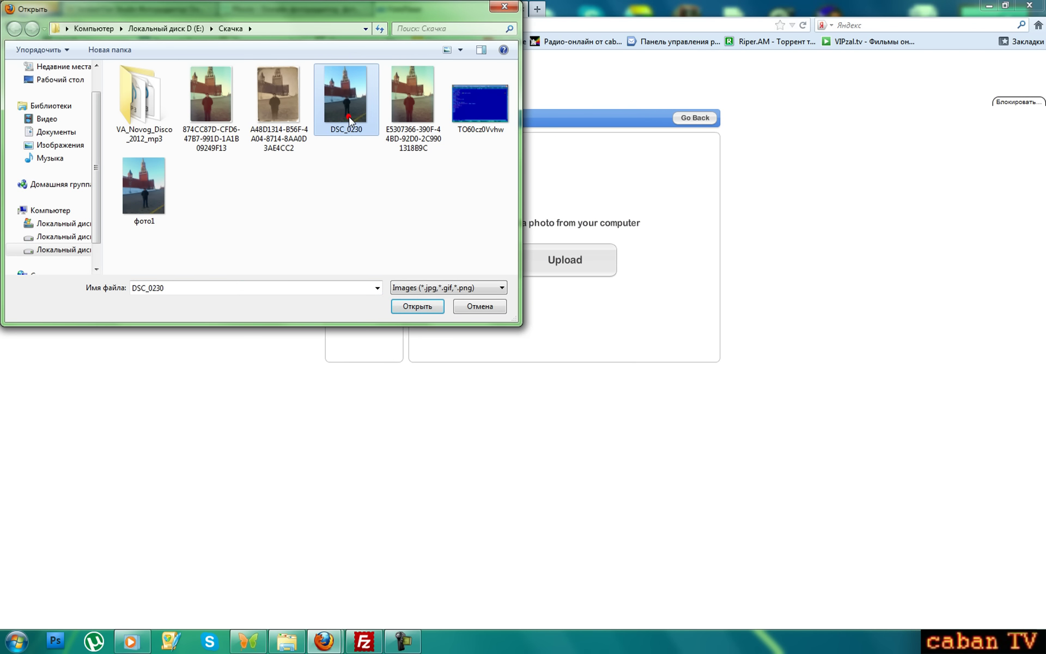
key("Return")
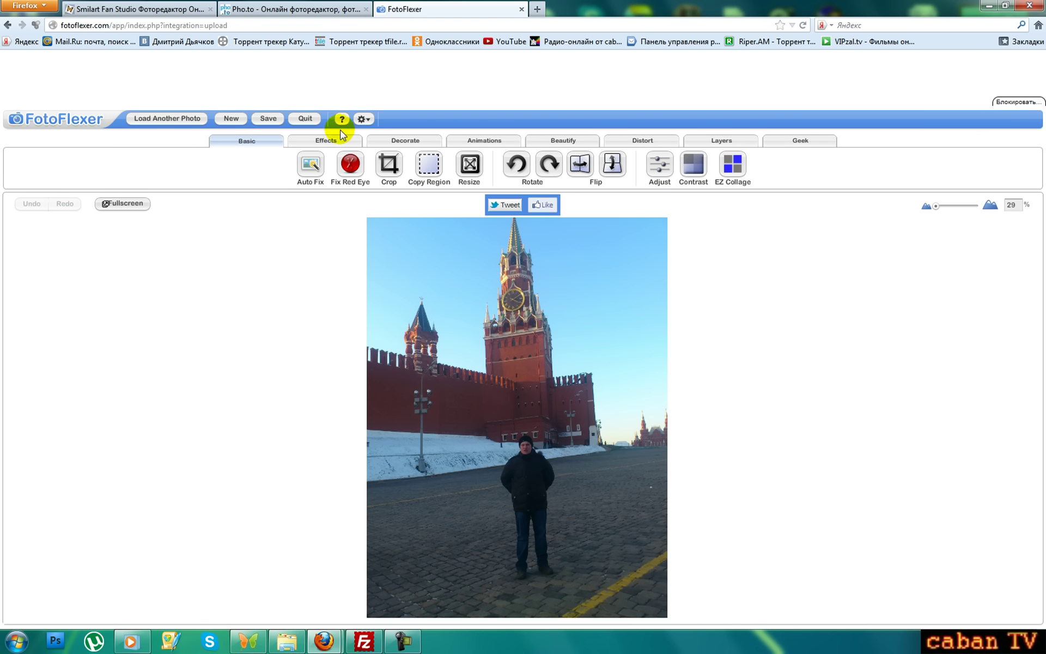
Step: Try the Retro effect on the photo at a higher and a lower strength, and cancel it
left_click(324, 141)
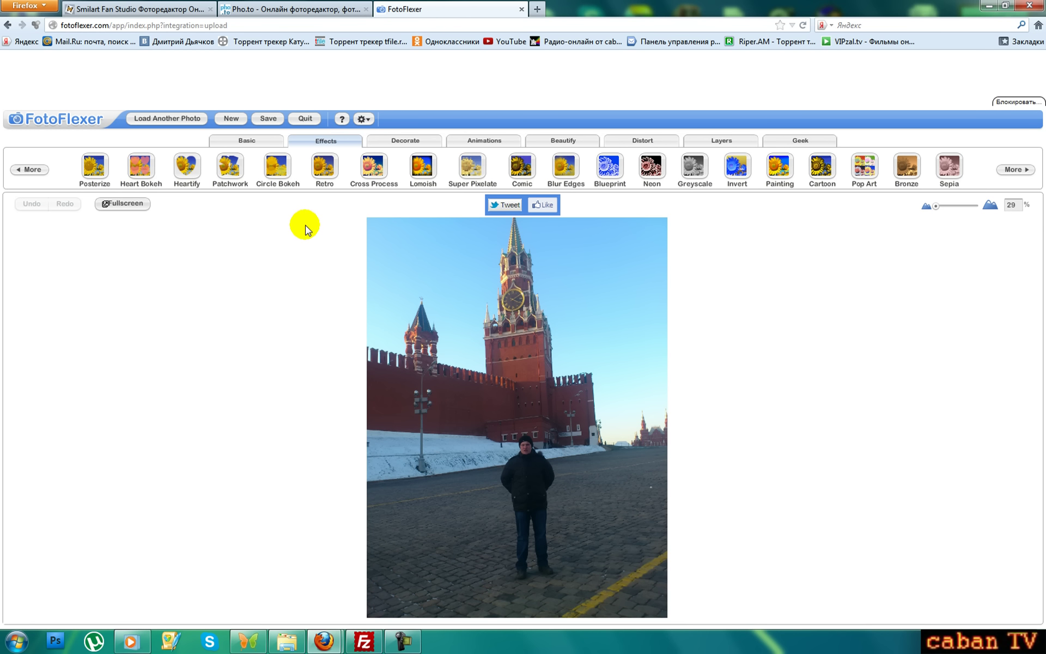
left_click(326, 173)
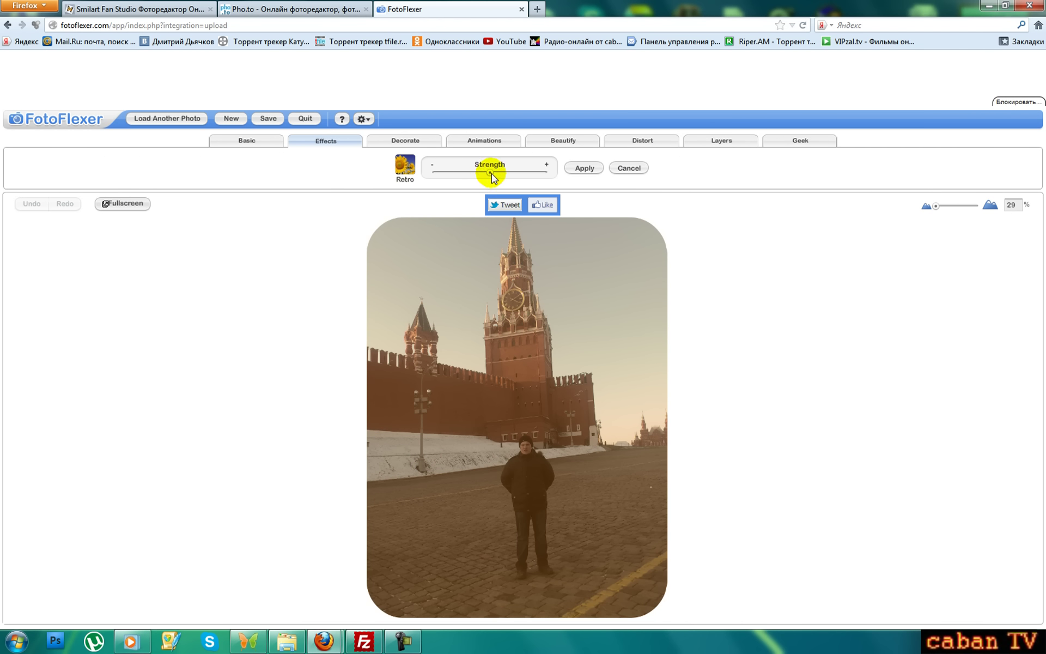
left_click_drag(505, 175, 510, 172)
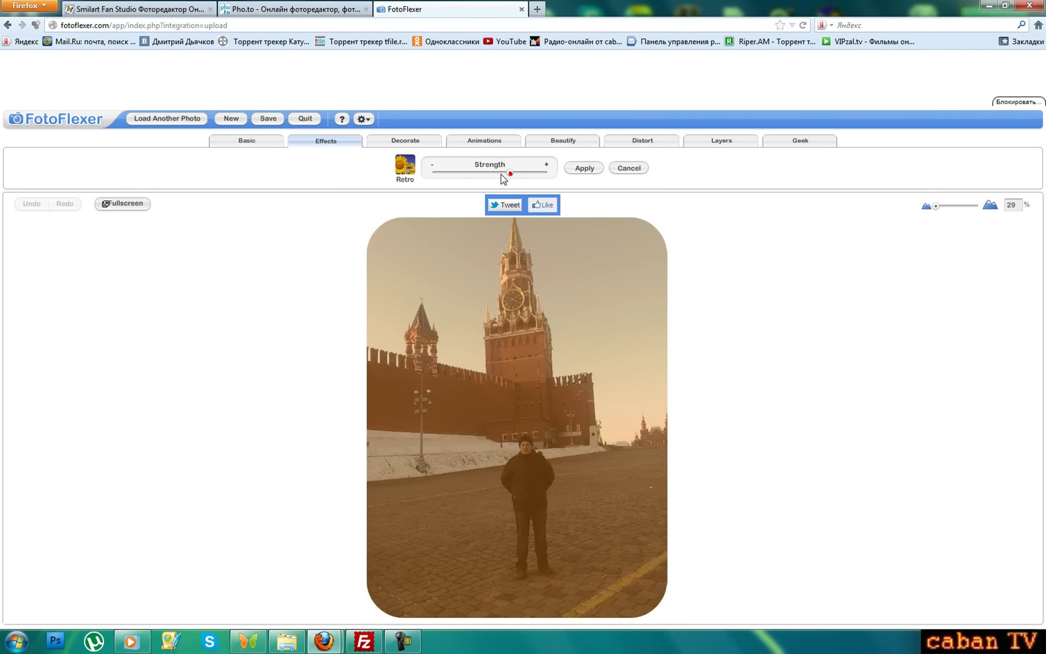
left_click(488, 173)
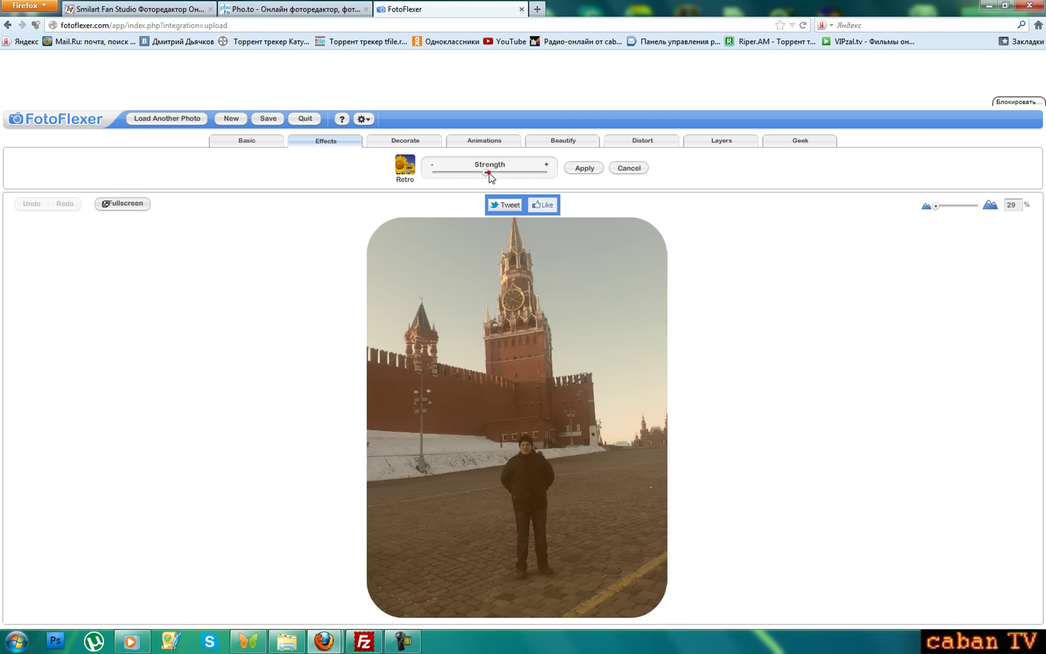
left_click(629, 168)
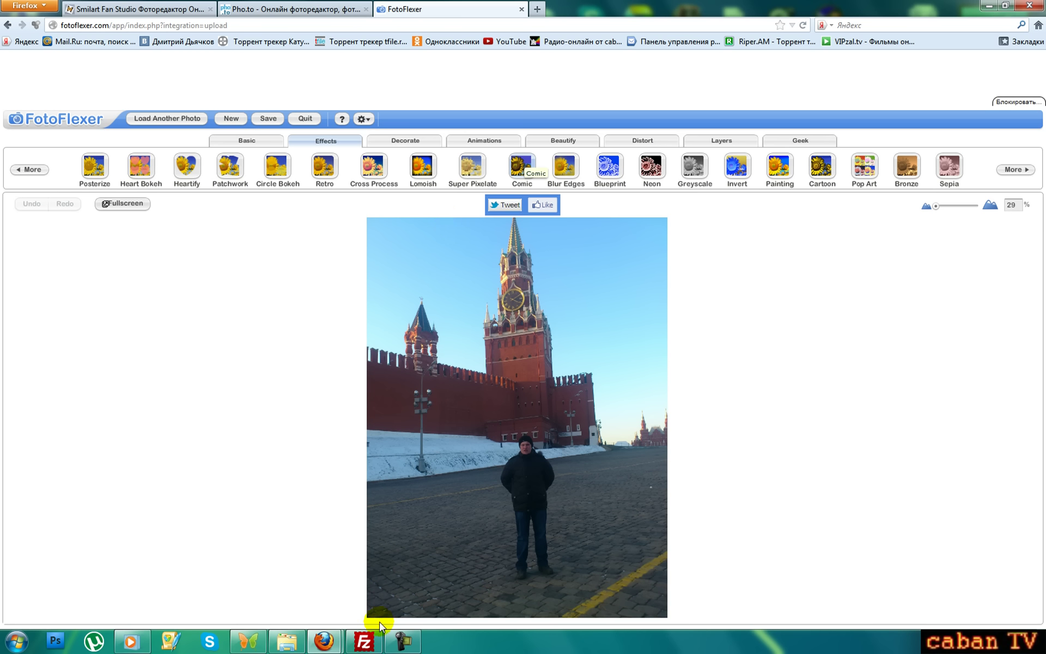
Step: Try the Comic and Cartoon effects on the photo, cancelling each one
mouse_move(323, 651)
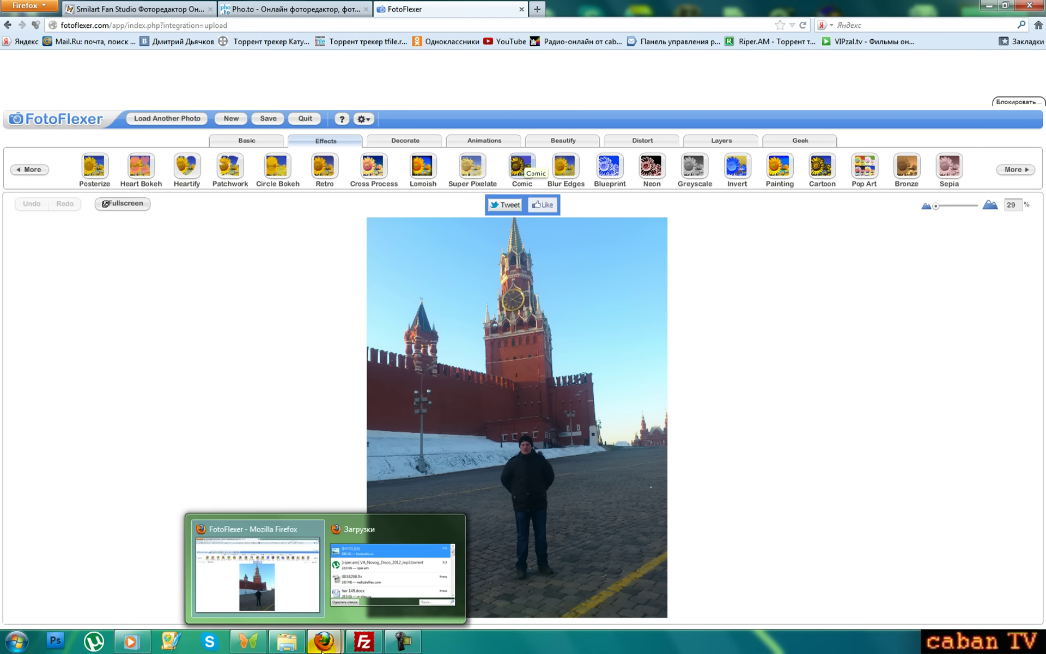
left_click(299, 599)
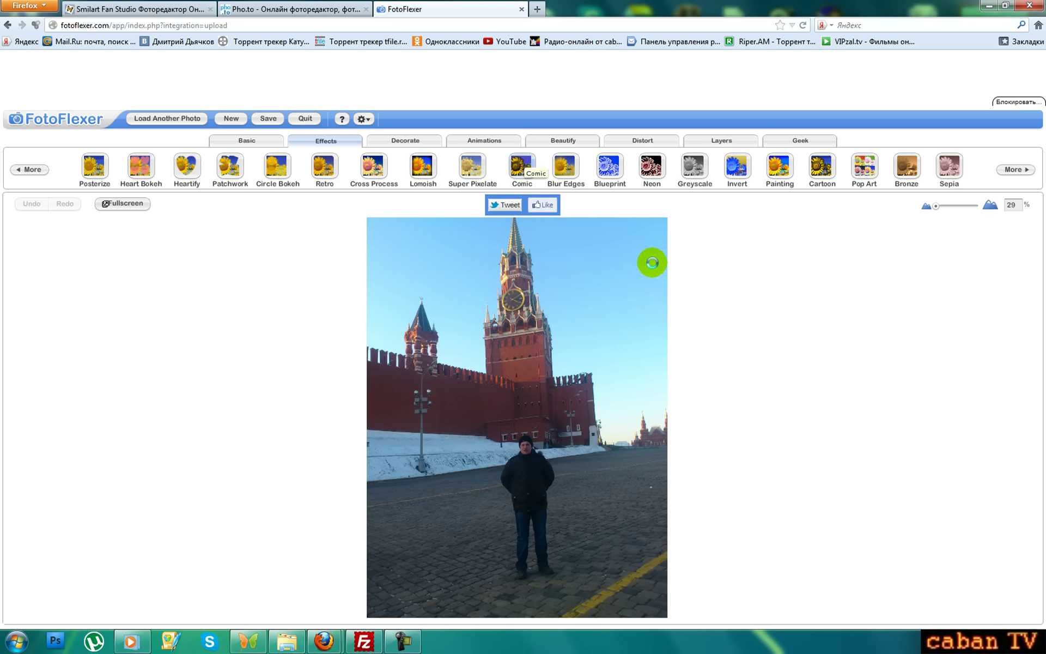
left_click(517, 187)
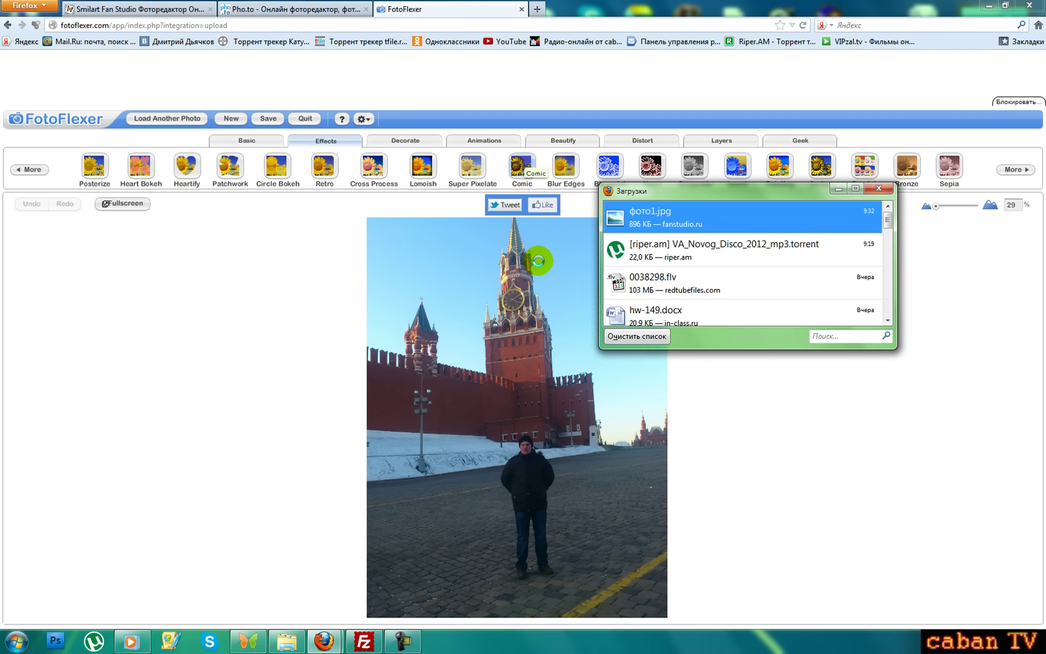
left_click(838, 189)
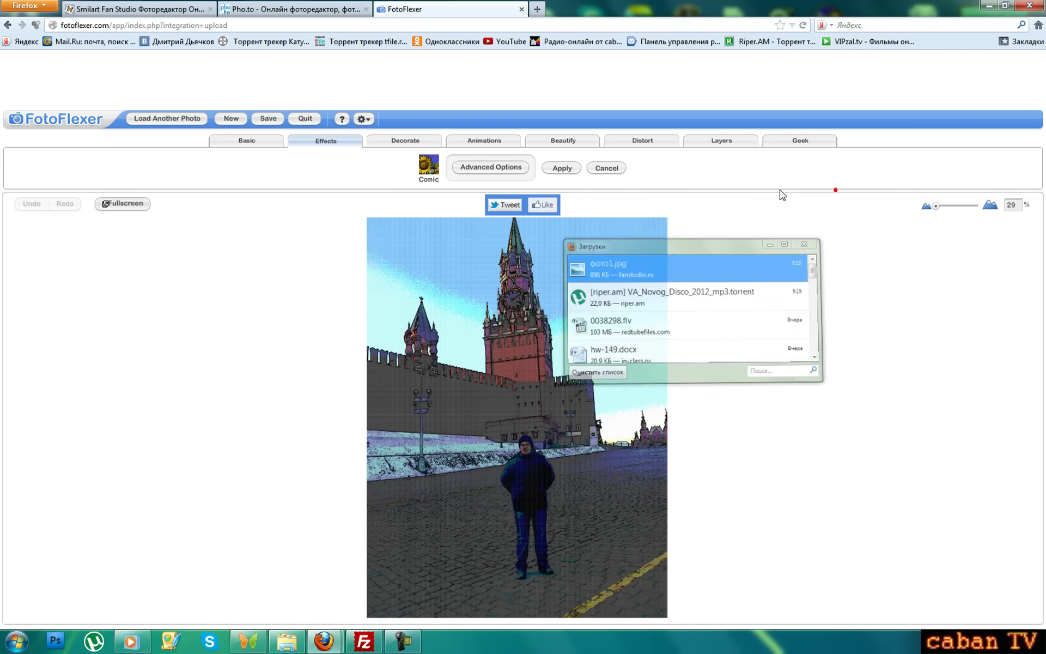
left_click(616, 169)
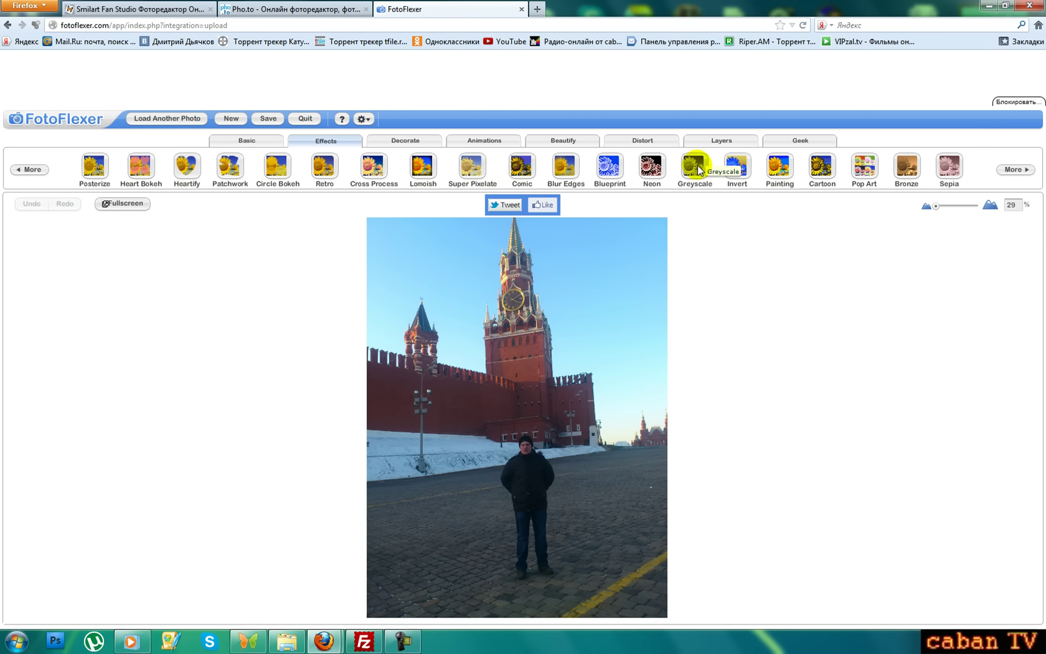
left_click(817, 169)
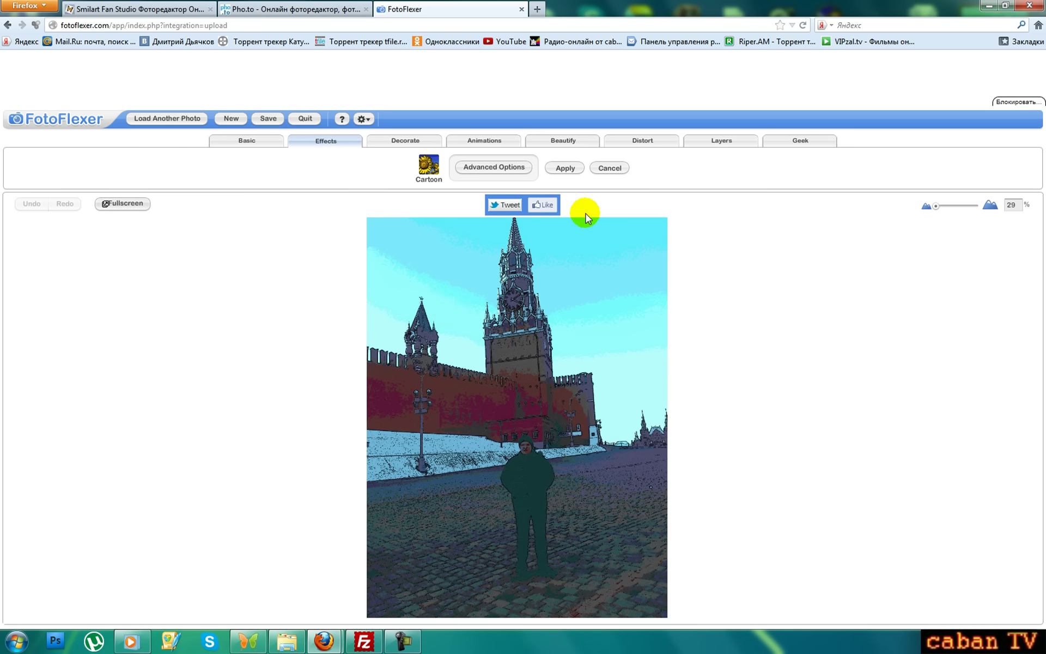
left_click(610, 168)
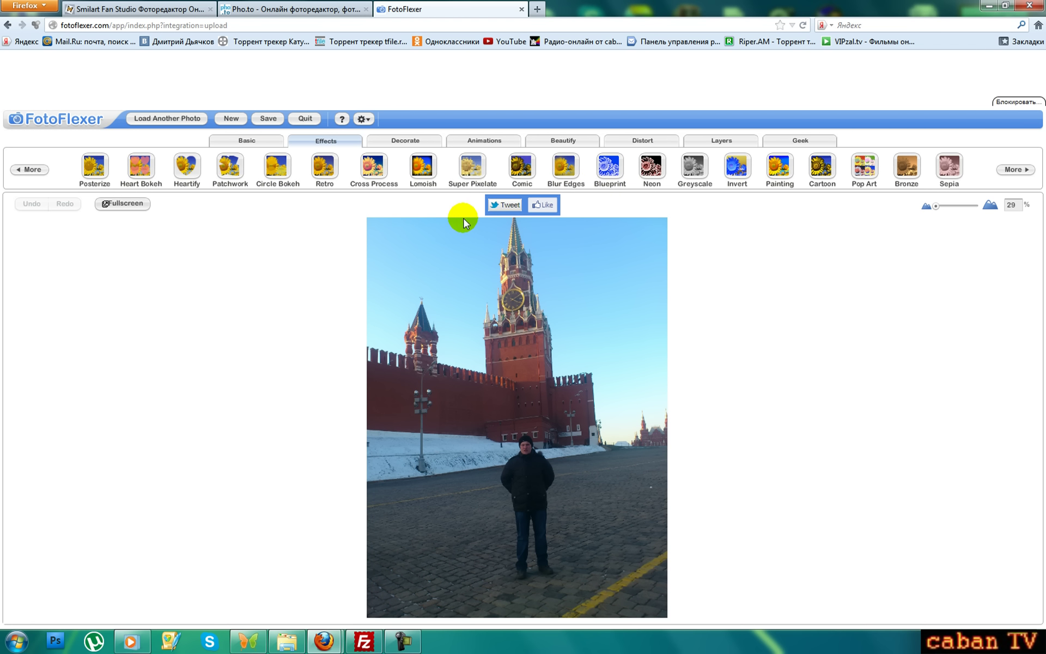
Step: Apply the Pinch distortion around the man's head and to the upper part of the clock tower
left_click(403, 141)
left_click(491, 141)
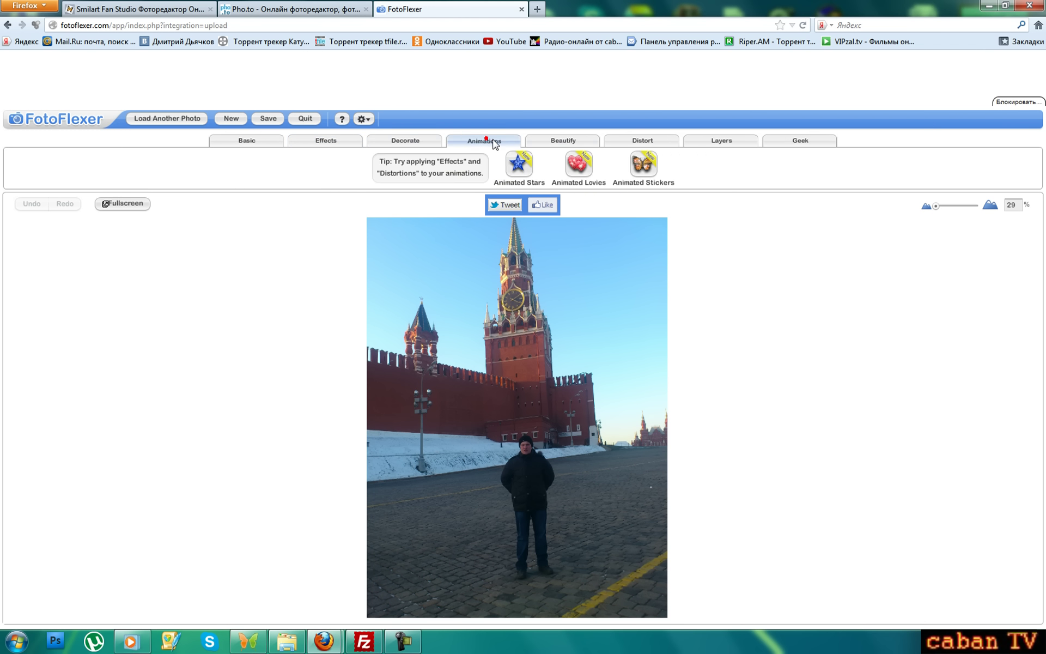
left_click(561, 140)
left_click(643, 141)
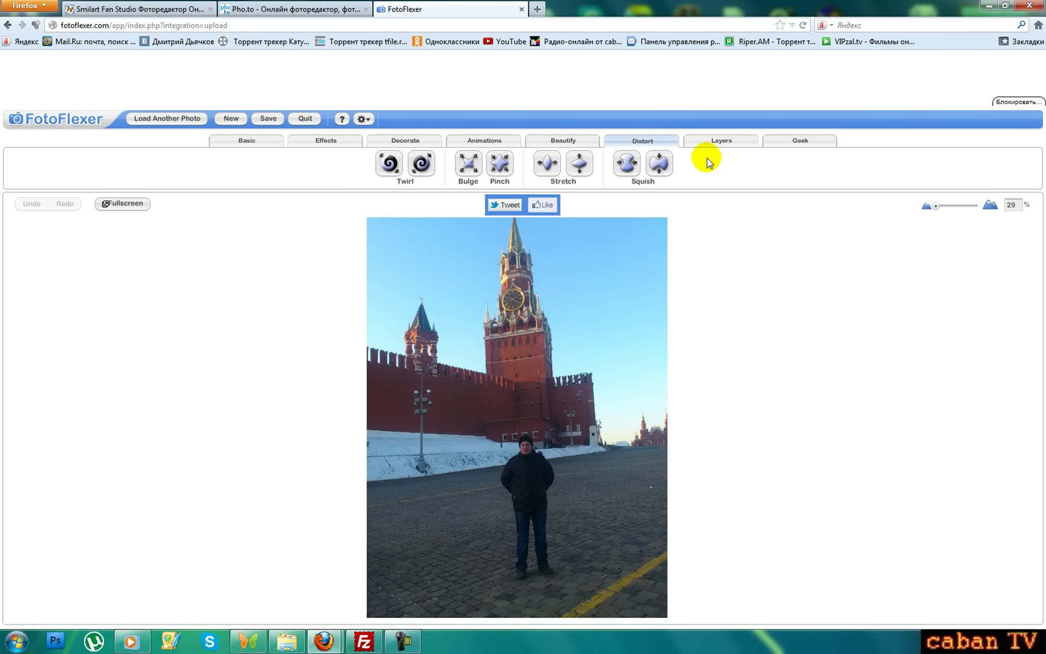
left_click(499, 163)
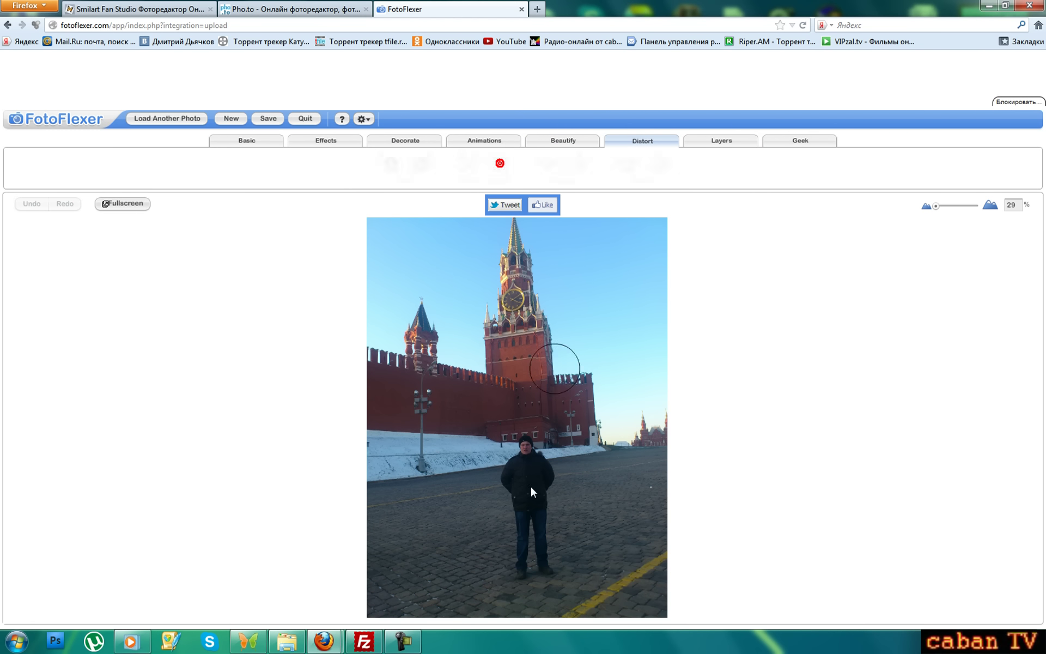
left_click(526, 440)
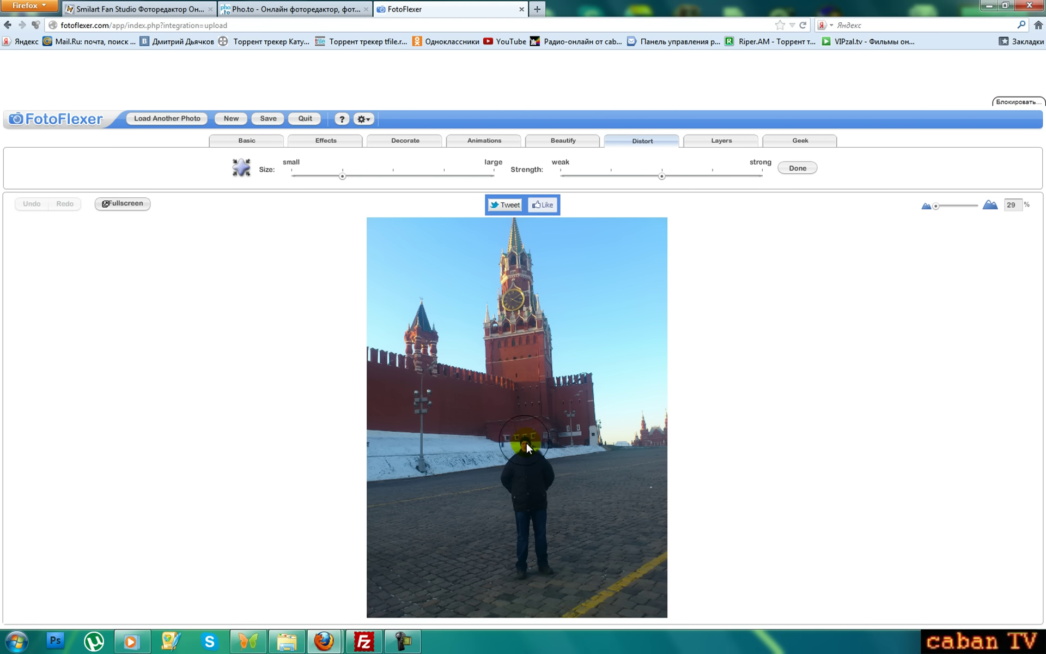
left_click_drag(510, 250, 515, 270)
left_click(515, 264)
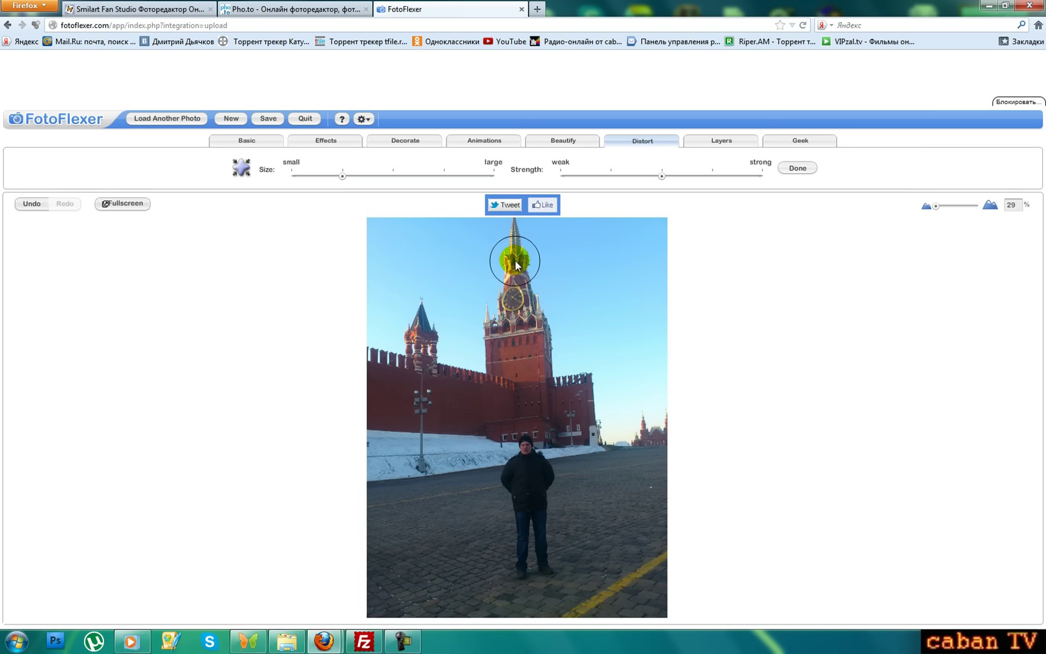
left_click(515, 246)
left_click(586, 354)
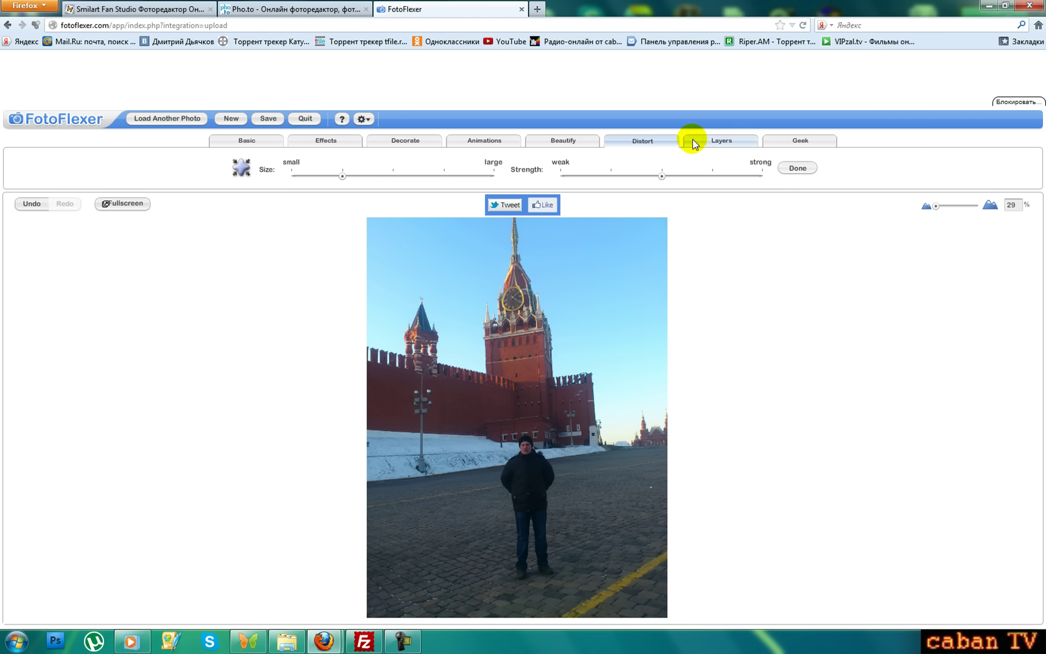
Step: Look through the Layers, Geek and Basic tool sets, cancelling Smart Scissors and returning to the Geek tools
left_click(710, 139)
left_click(777, 143)
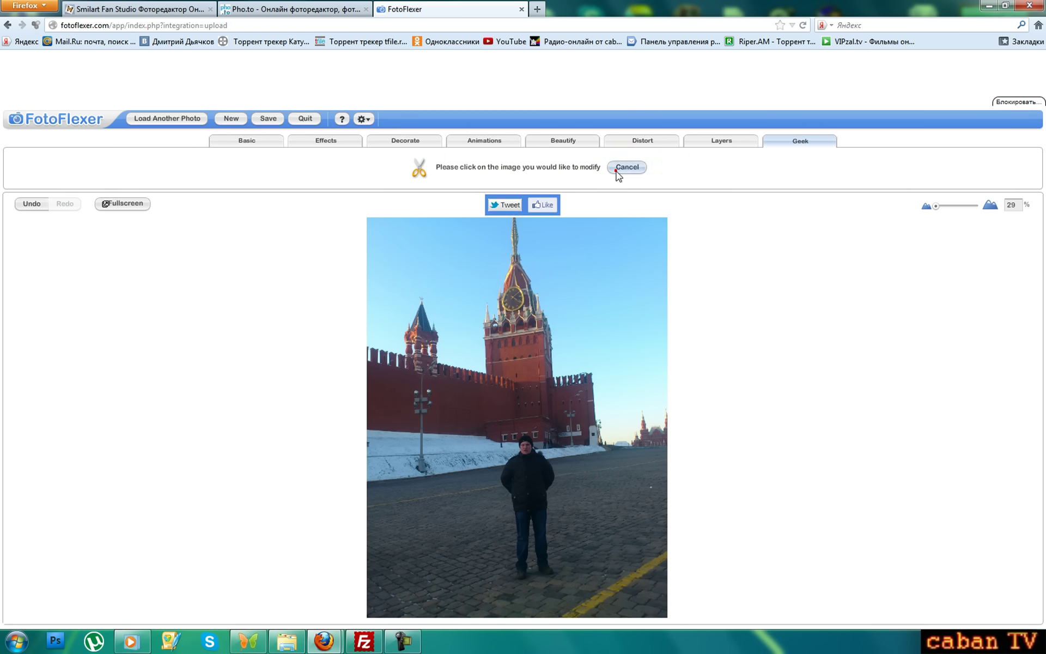
left_click(621, 168)
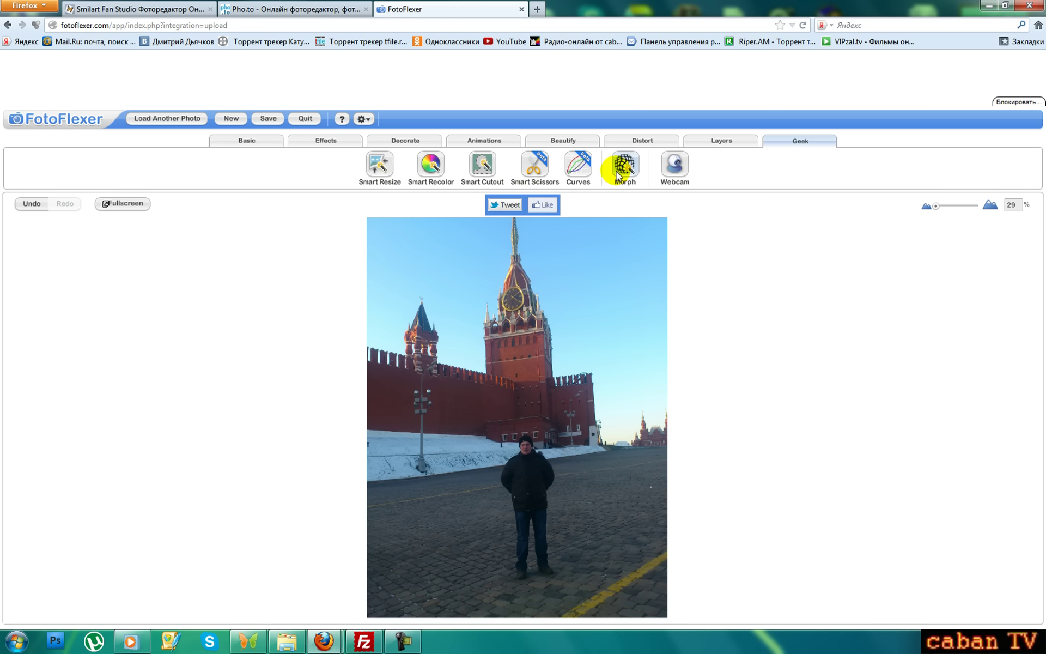
left_click(248, 148)
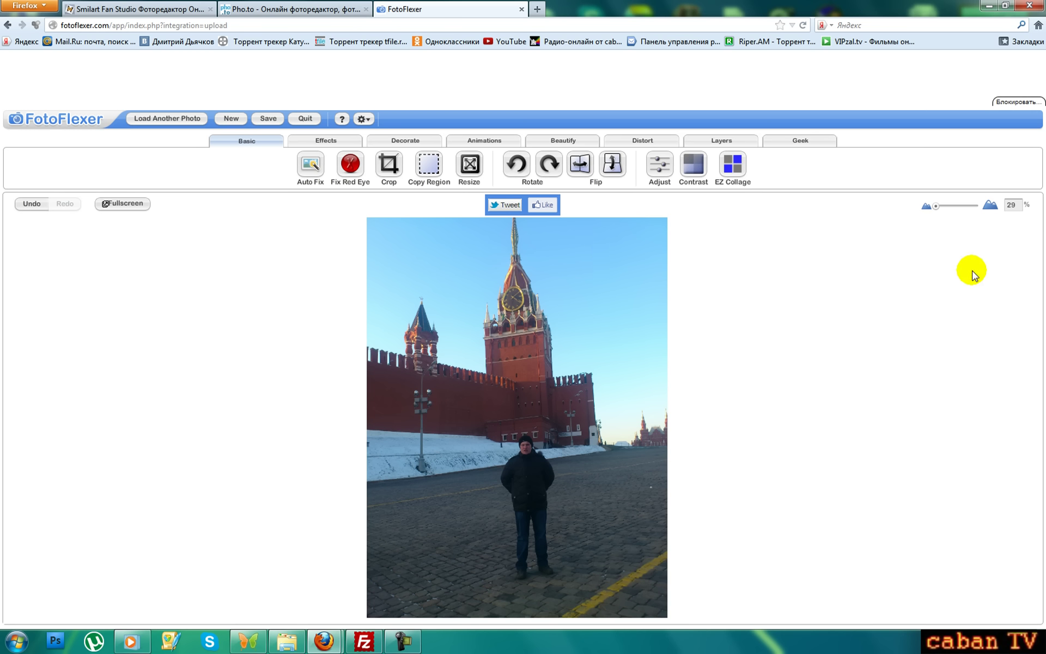
left_click(814, 139)
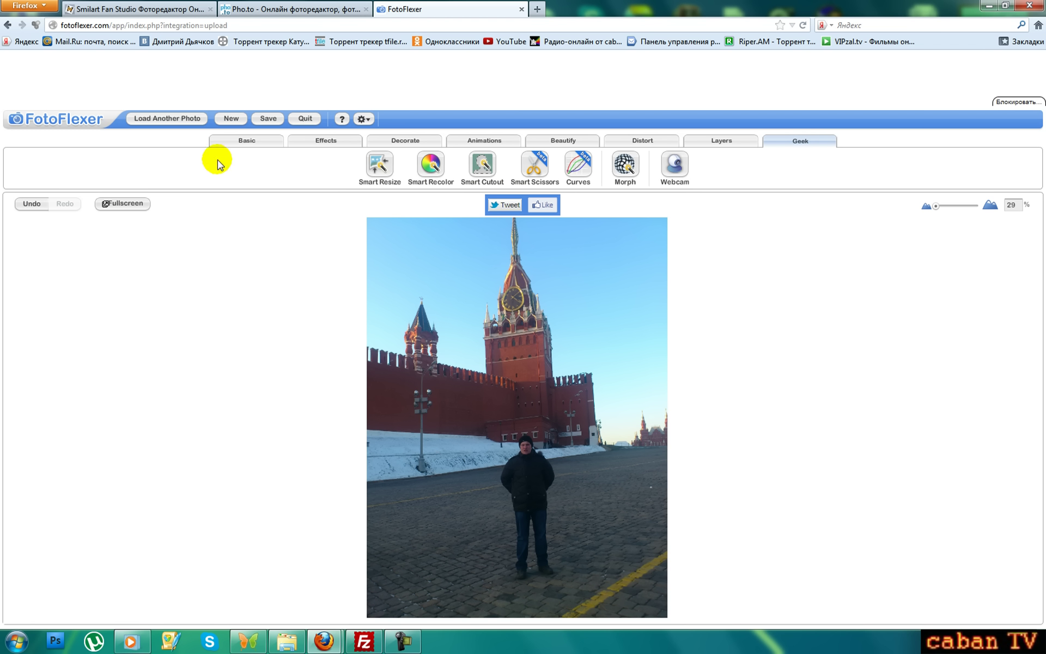
Step: View FotoFlexer's login and registration forms, and cancel the registration
left_click(360, 120)
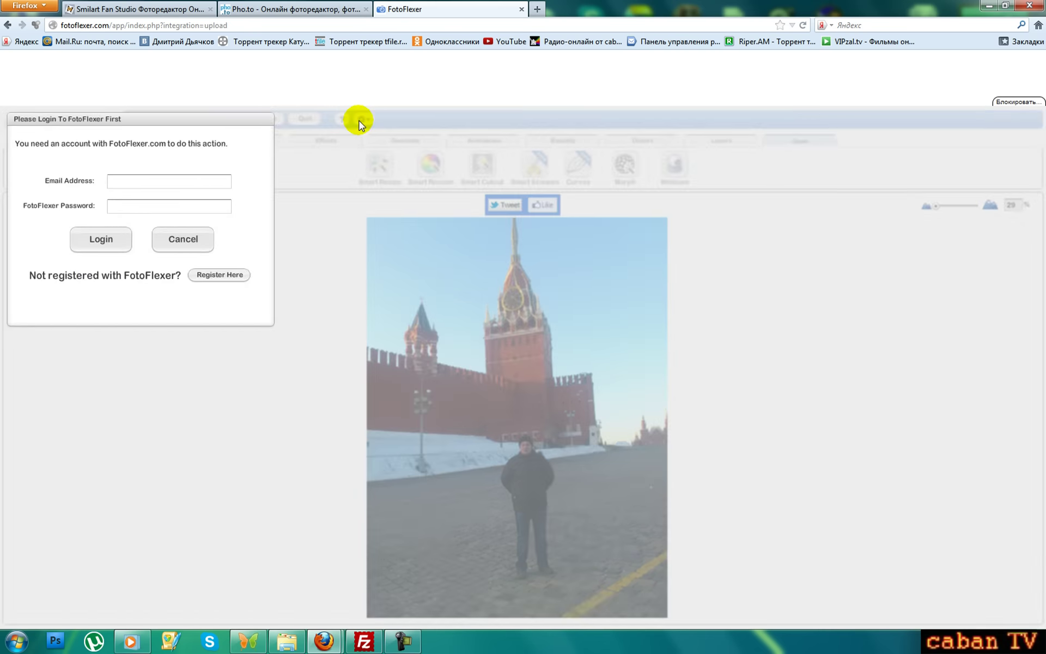
left_click(223, 275)
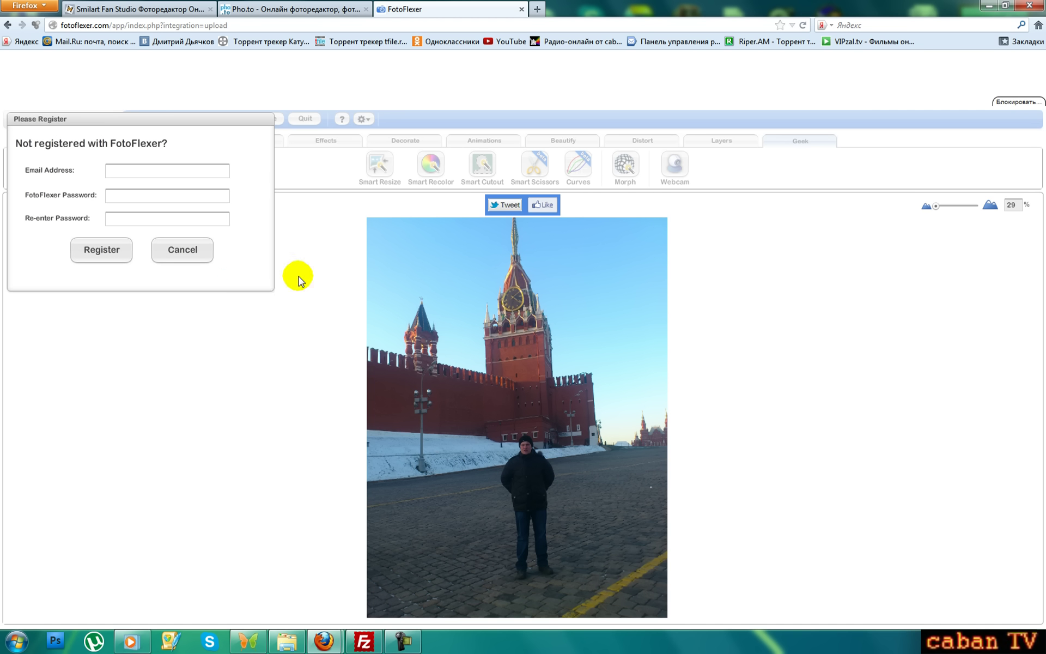
left_click(181, 249)
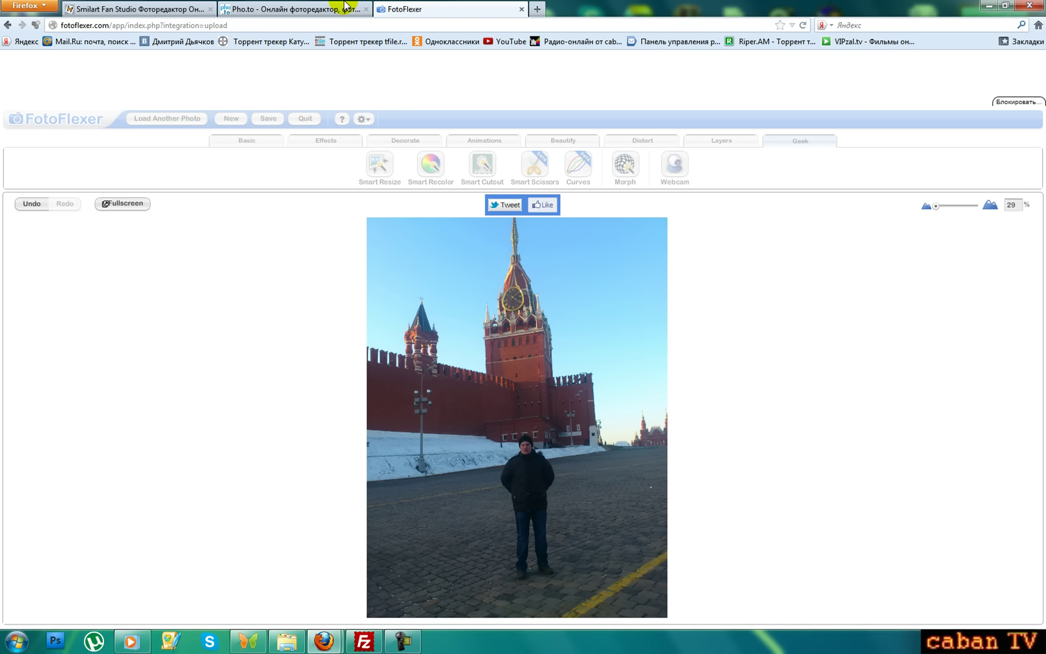
Step: Switch to the Pho.to site, open its frames and collages catalogue, and show all Фотомонтаж лица templates
left_click(295, 9)
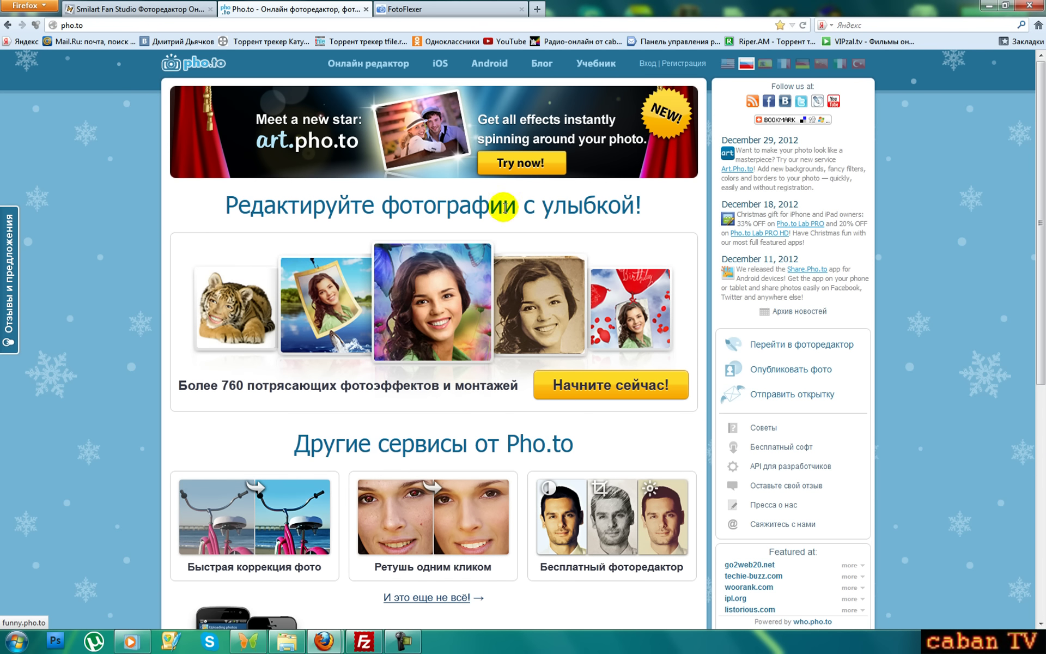
left_click(640, 388)
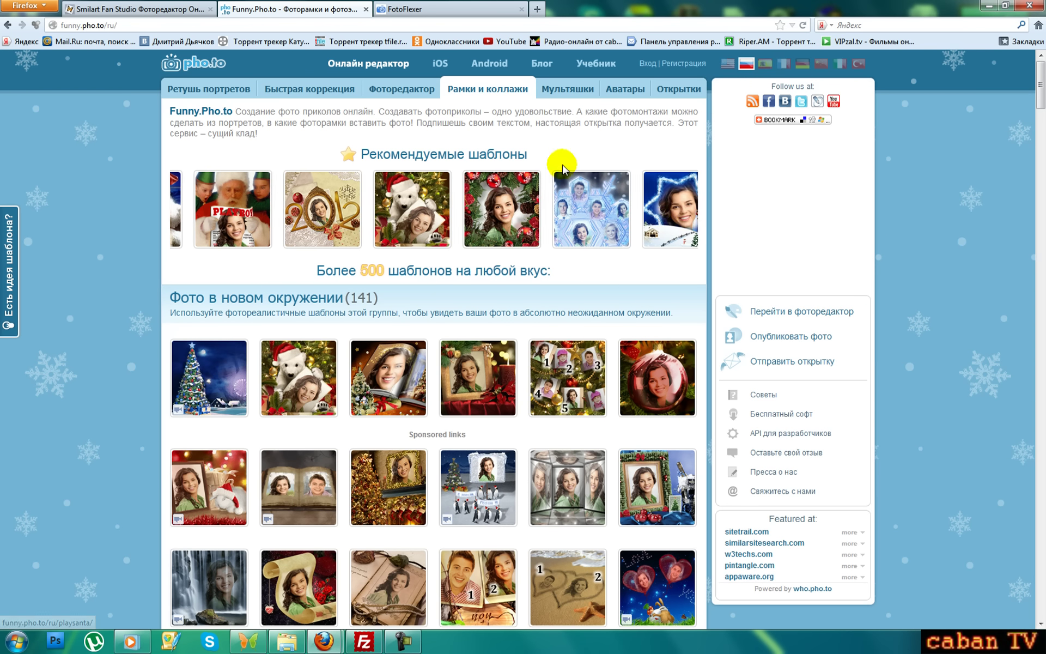
scroll(504, 294, "down", 5)
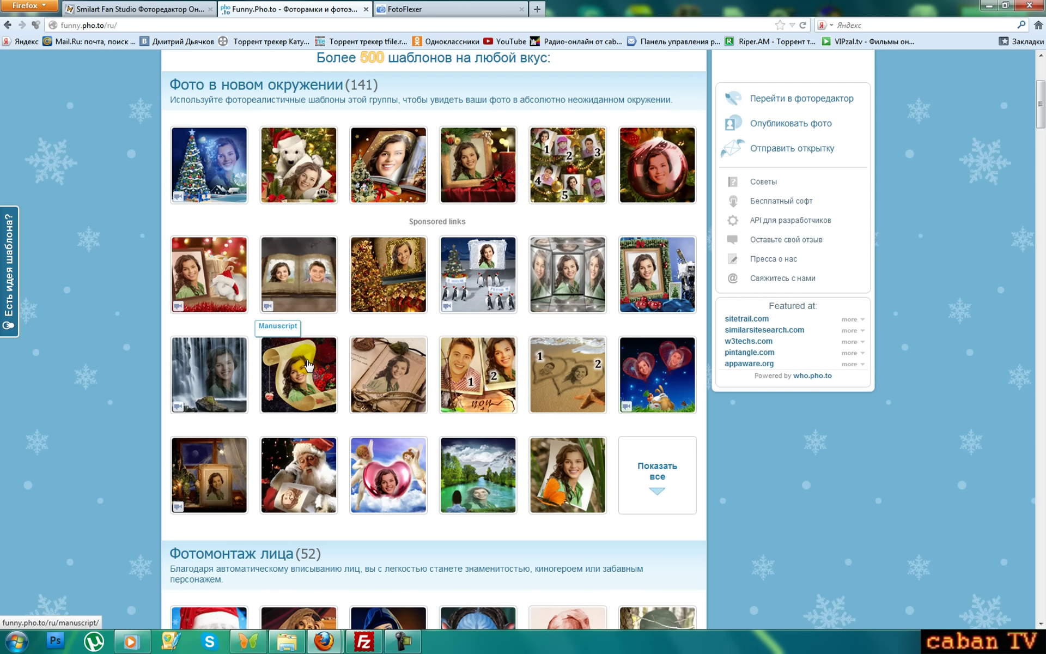
scroll(308, 365, "down", 5)
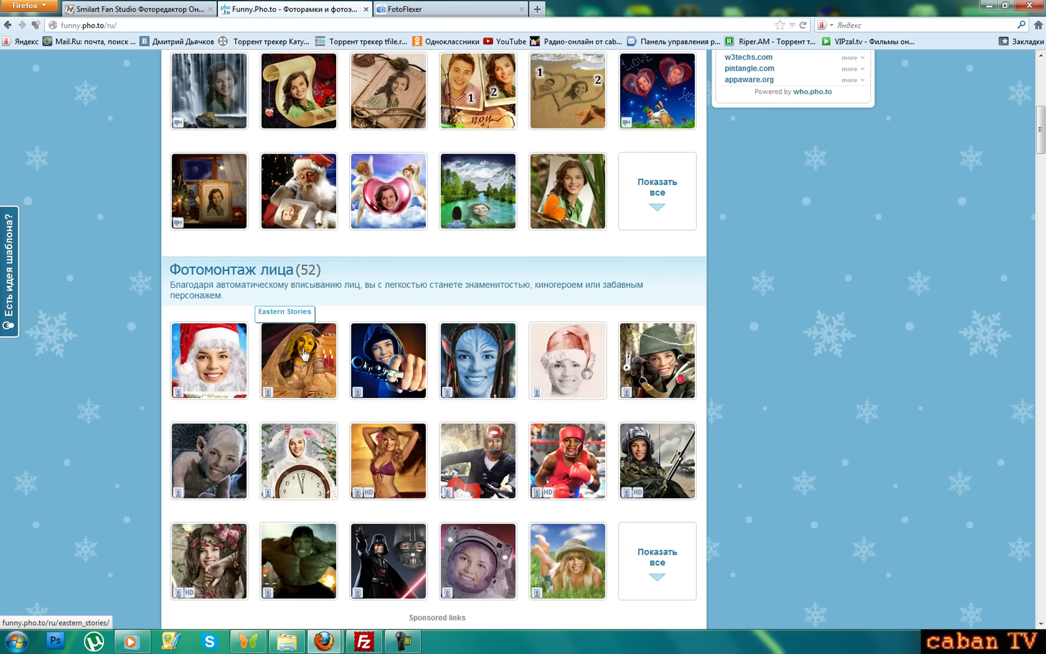
scroll(281, 286, "down", 5)
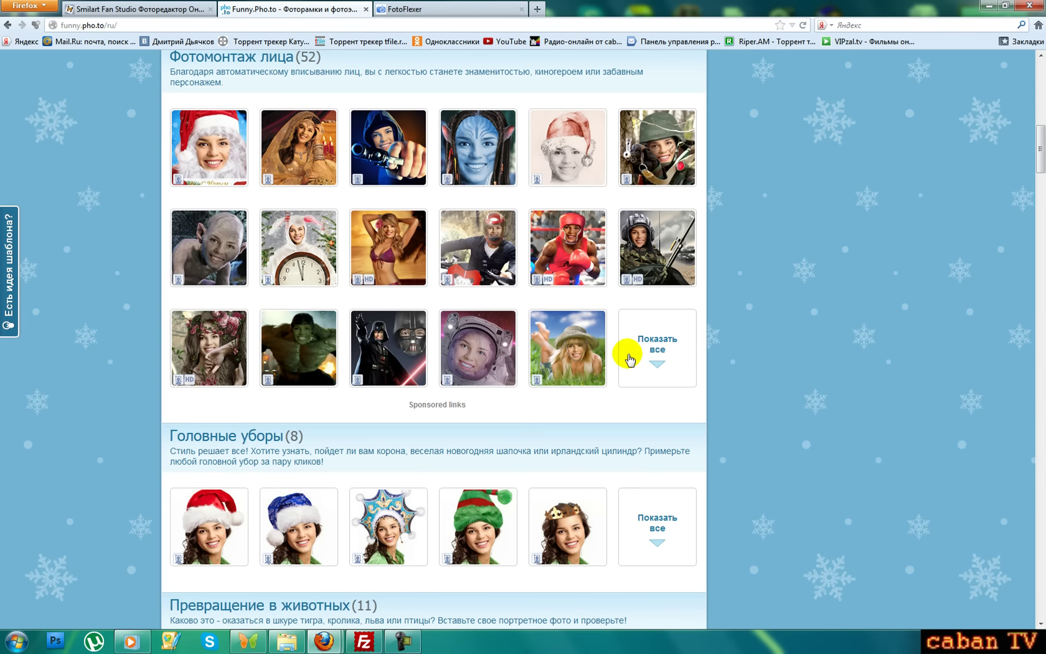
left_click(630, 358)
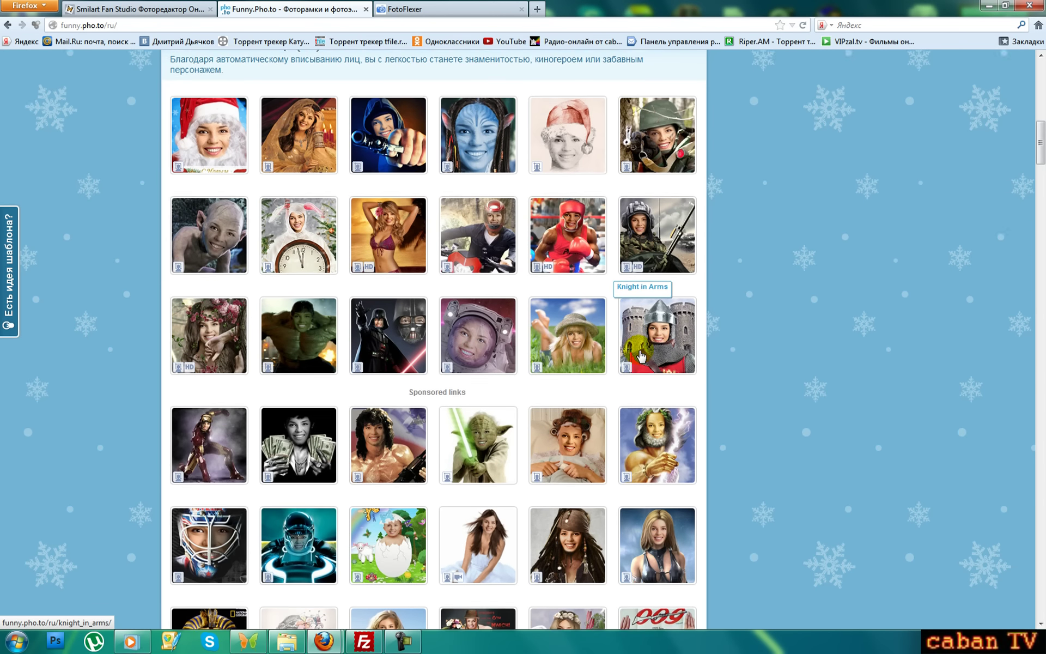
Step: Look through the face montage templates and show all templates in the Головные уборы group
scroll(641, 355, "down", 2)
scroll(641, 356, "down", 8)
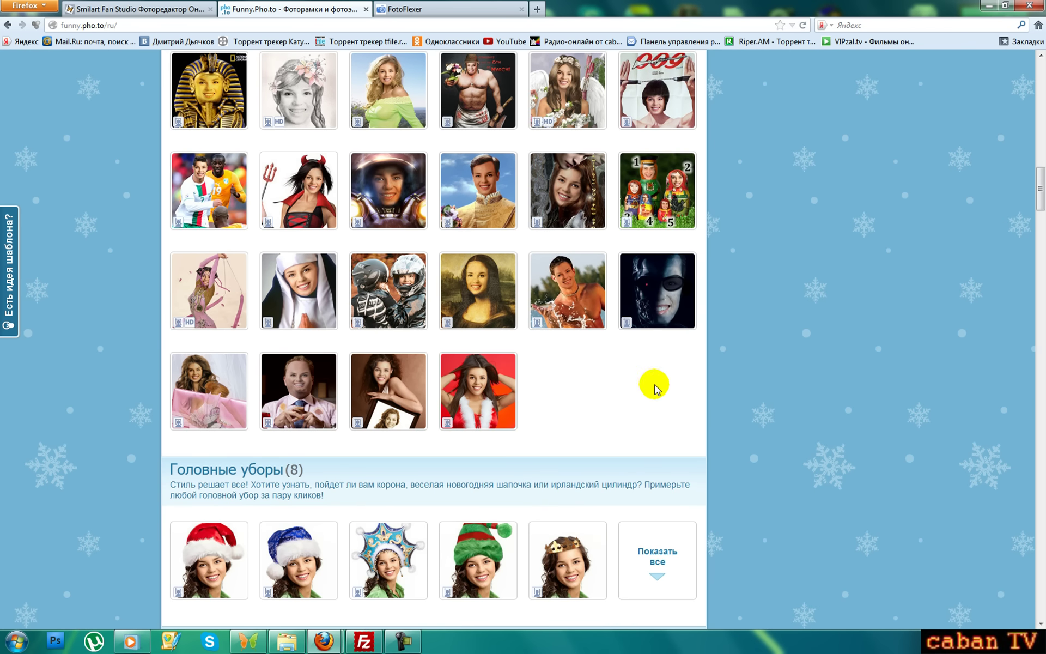
scroll(656, 430, "down", 4)
left_click(666, 367)
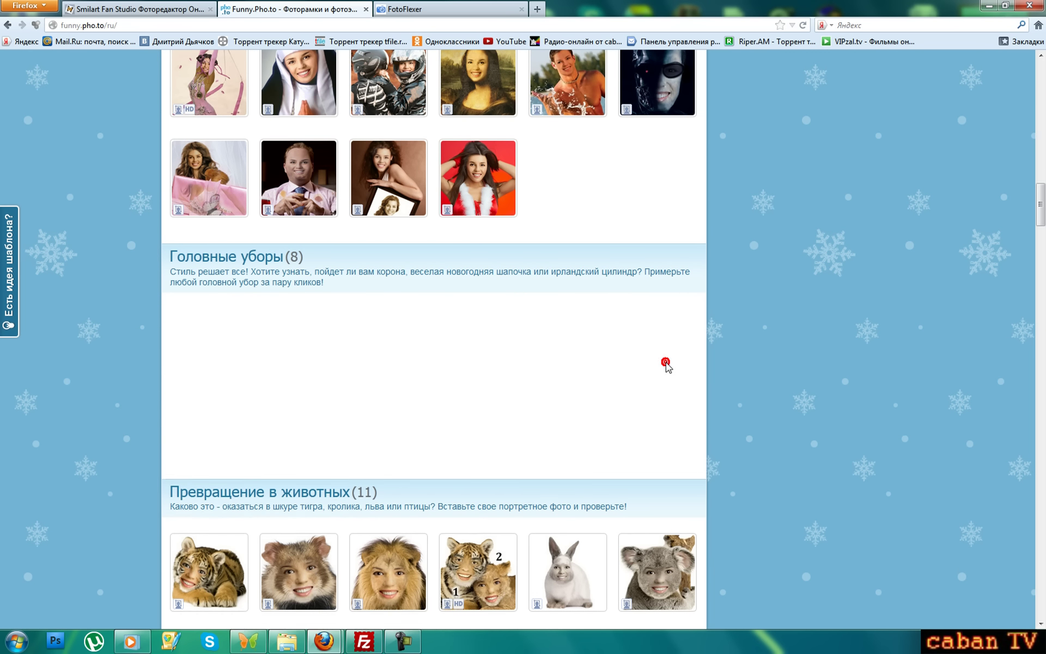
Step: Examine the remaining template groups, from animal transformations and stylization effects through background and lighting effects to Цветовые фото фильтры
scroll(627, 411, "down", 8)
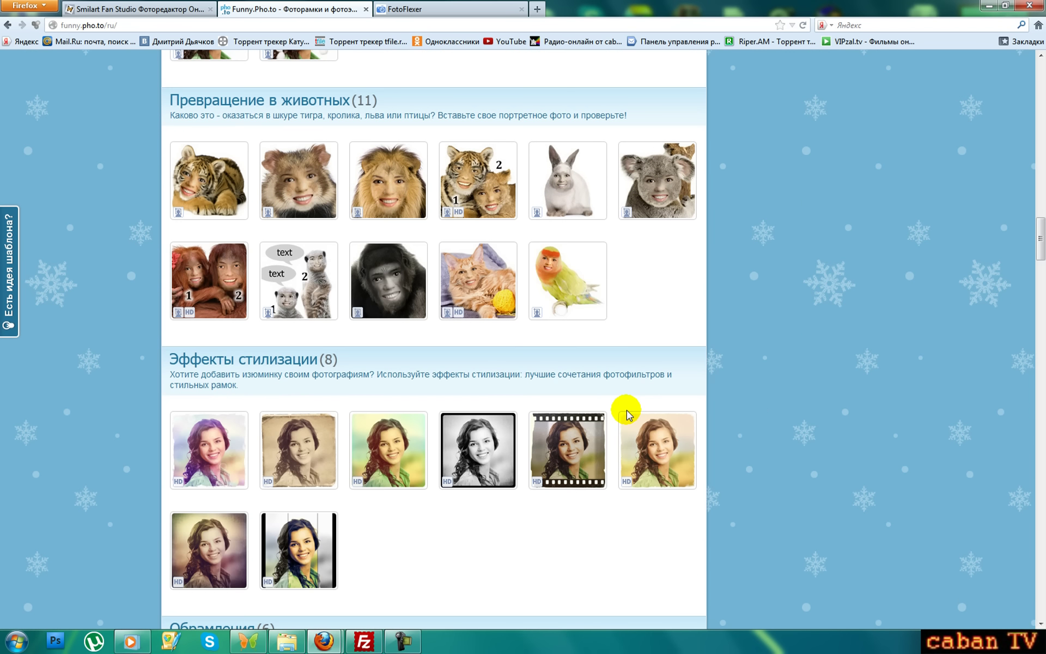
scroll(613, 404, "down", 3)
scroll(612, 406, "down", 1)
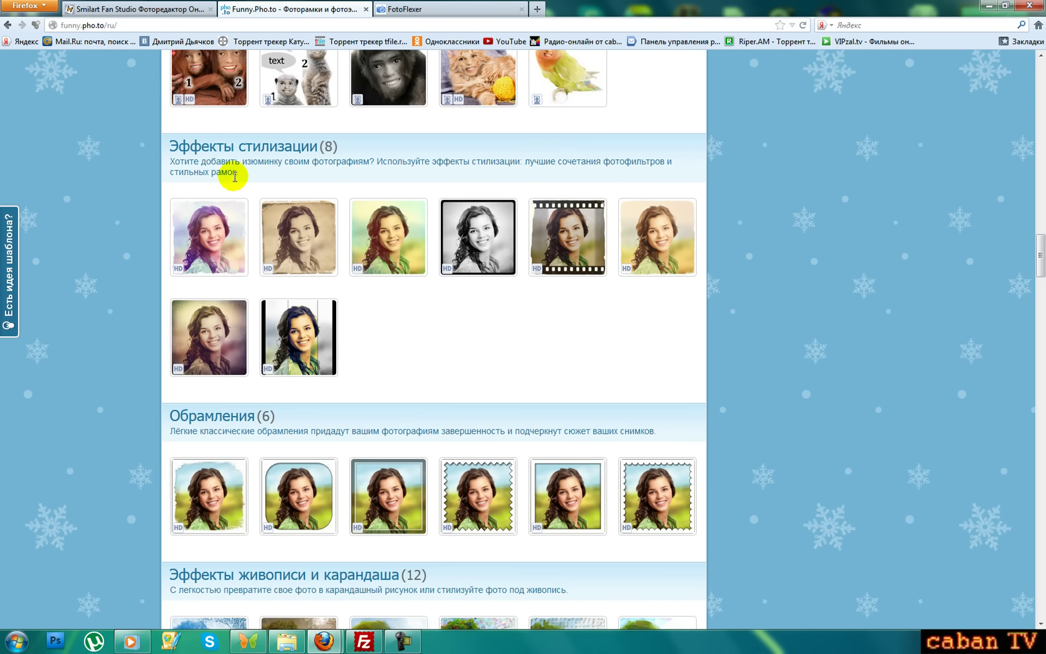
left_click_drag(190, 146, 254, 150)
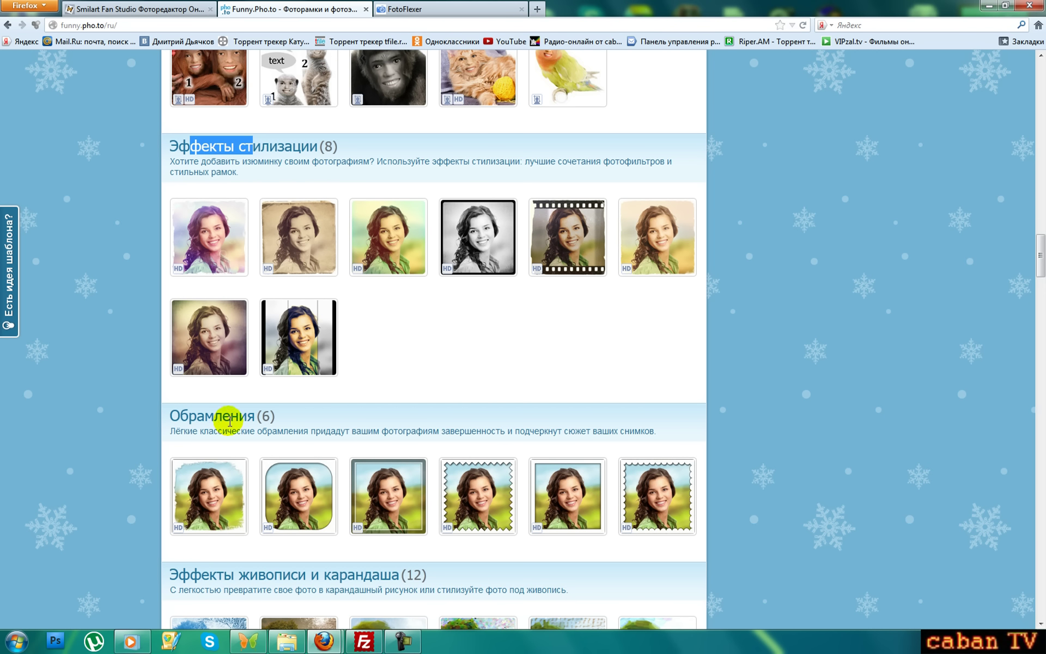
scroll(233, 423, "down", 4)
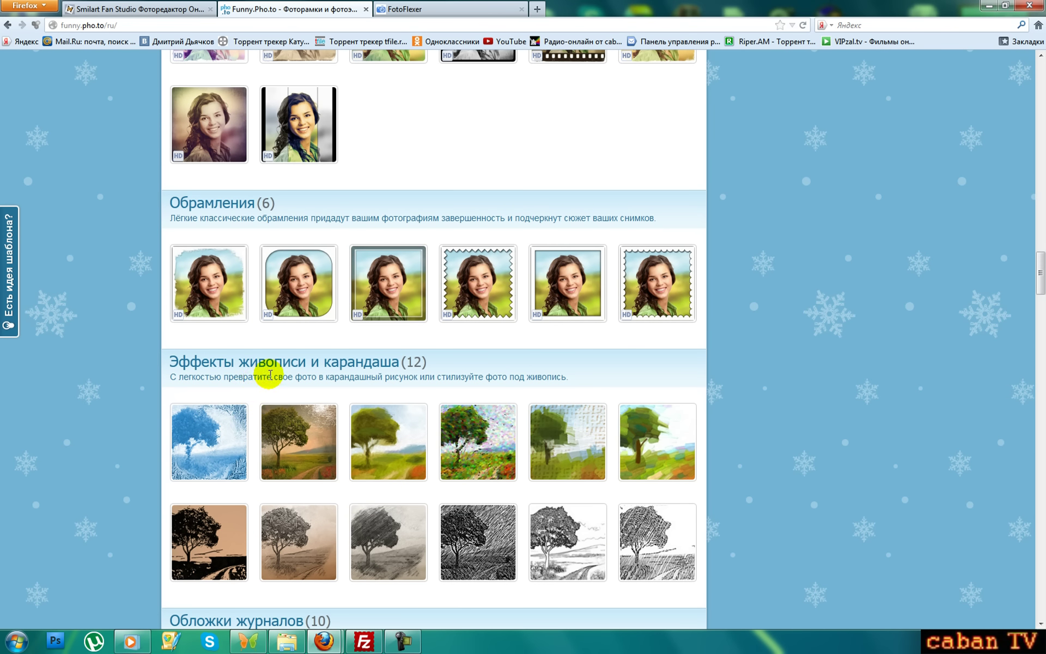
scroll(373, 369, "down", 8)
scroll(372, 374, "down", 12)
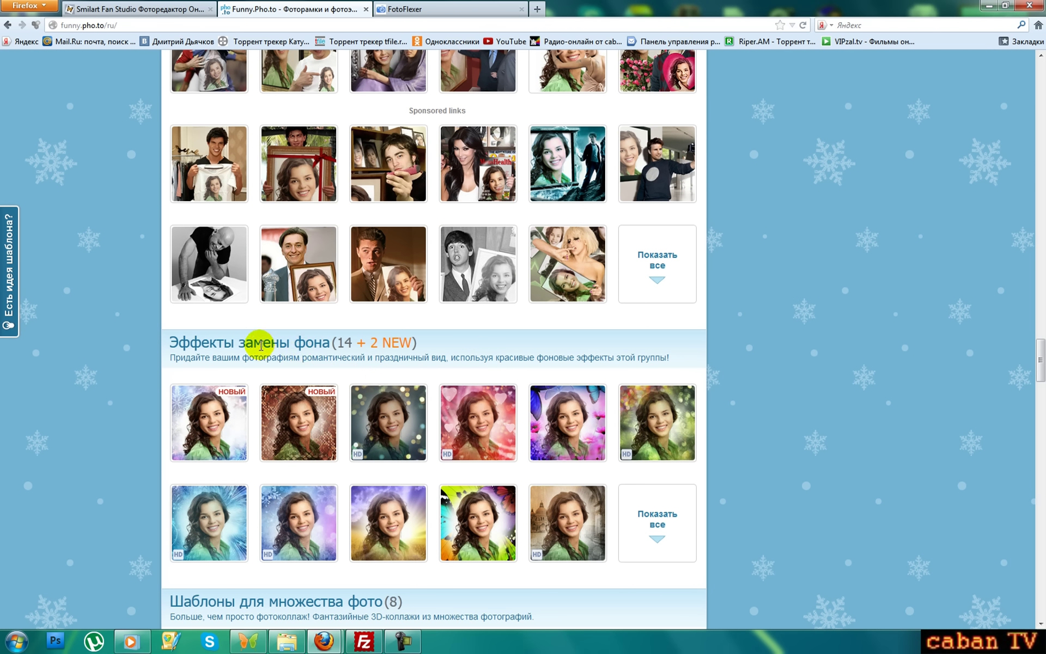
scroll(345, 406, "down", 5)
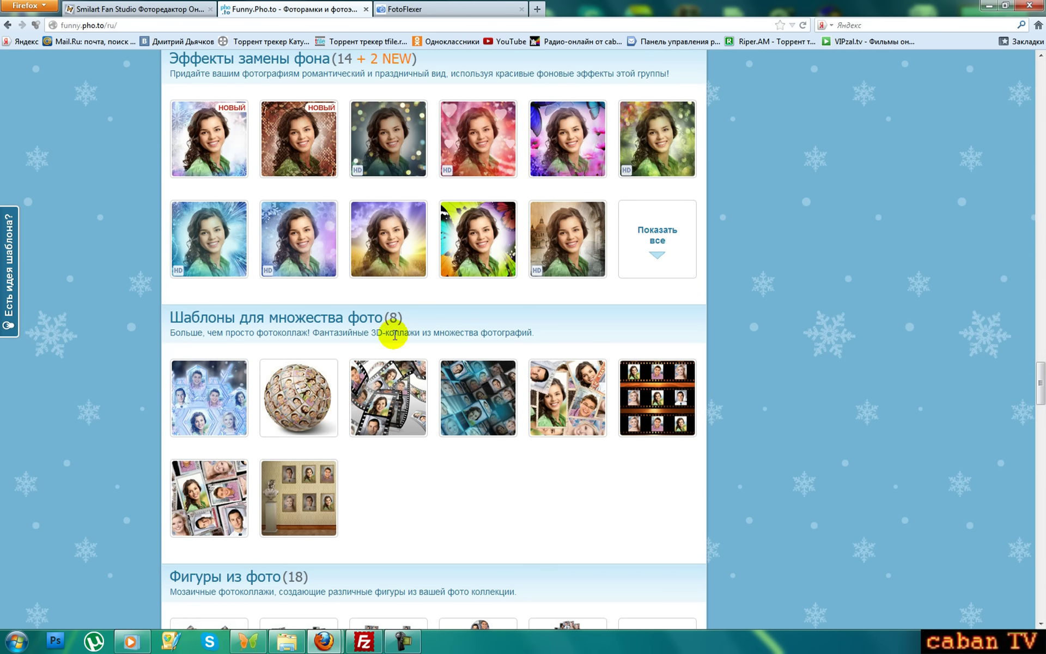
scroll(427, 334, "down", 9)
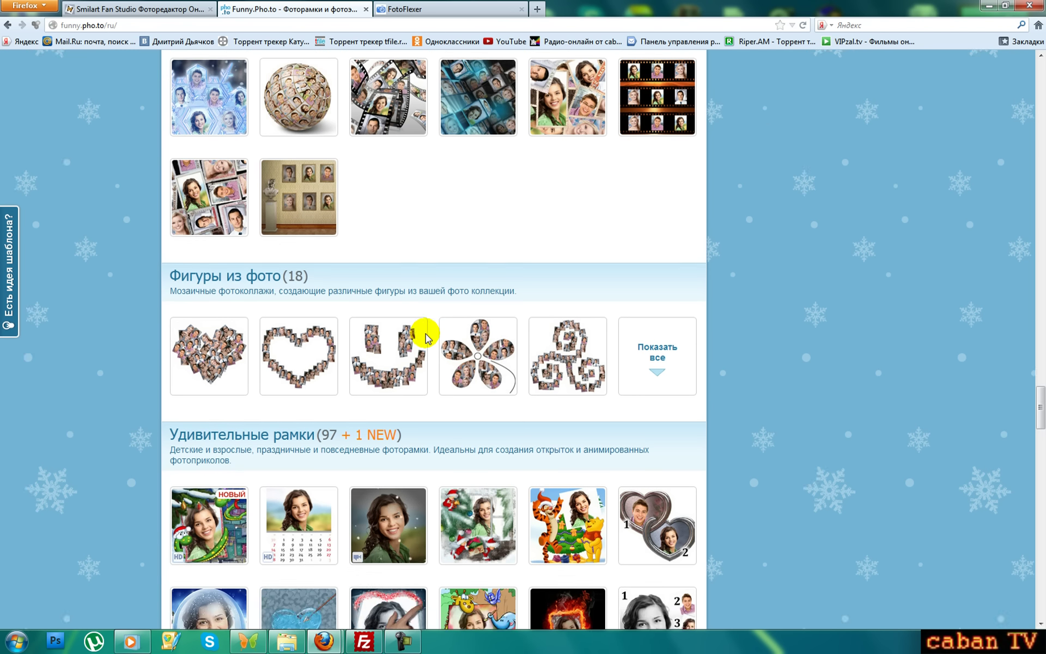
scroll(426, 338, "down", 15)
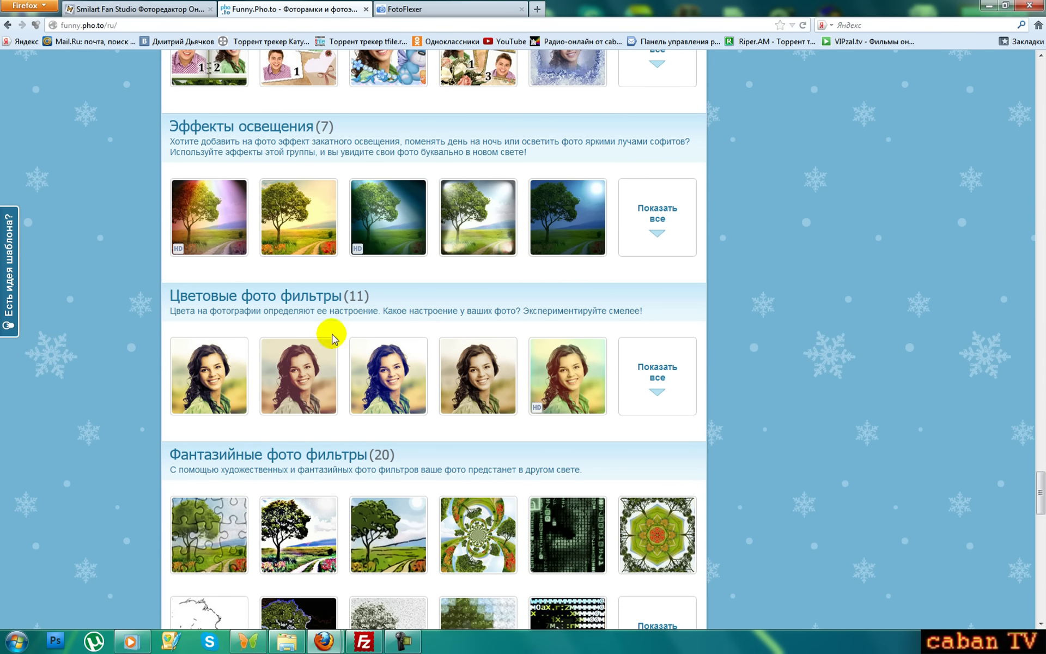
left_click_drag(317, 311, 210, 296)
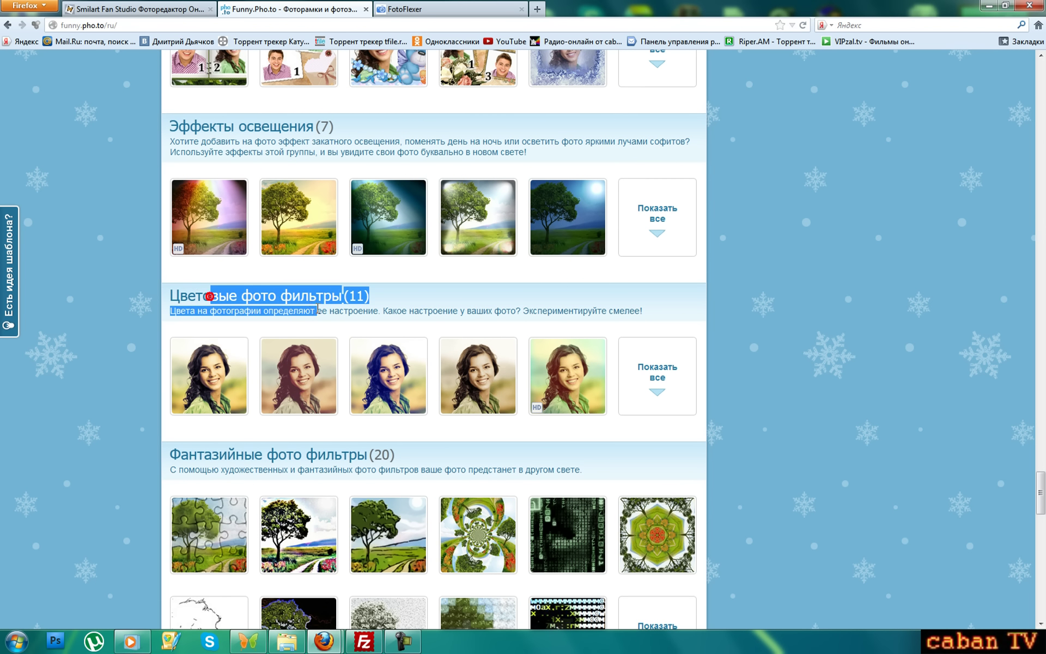
left_click(325, 306)
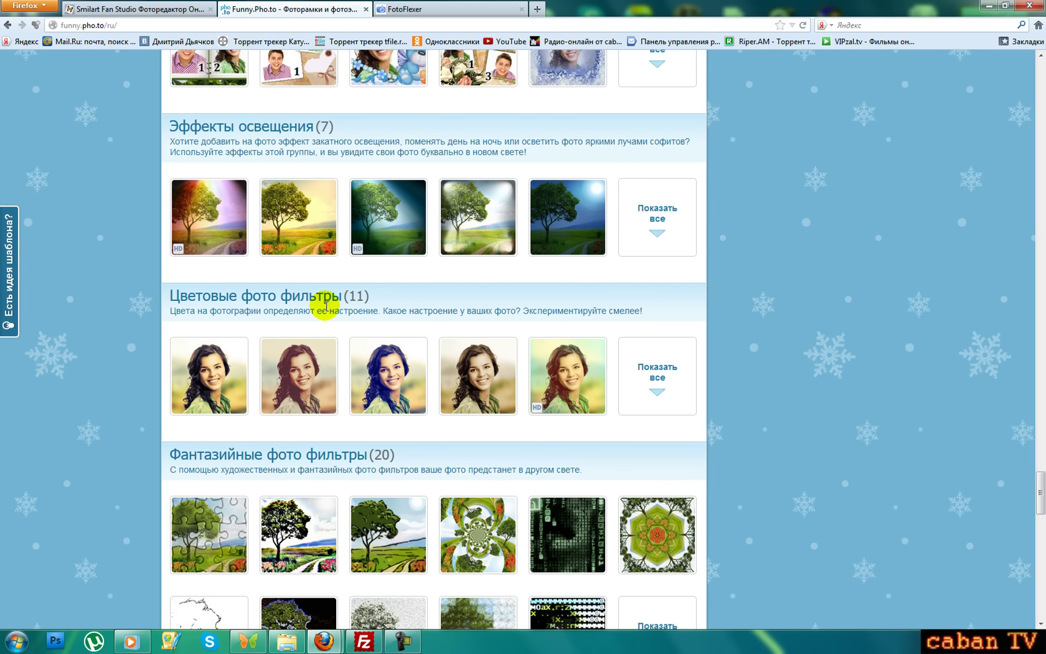
Step: Show all Цветовые фото фильтры templates and apply Retro Sepia to the previously used tower photo
left_click(662, 376)
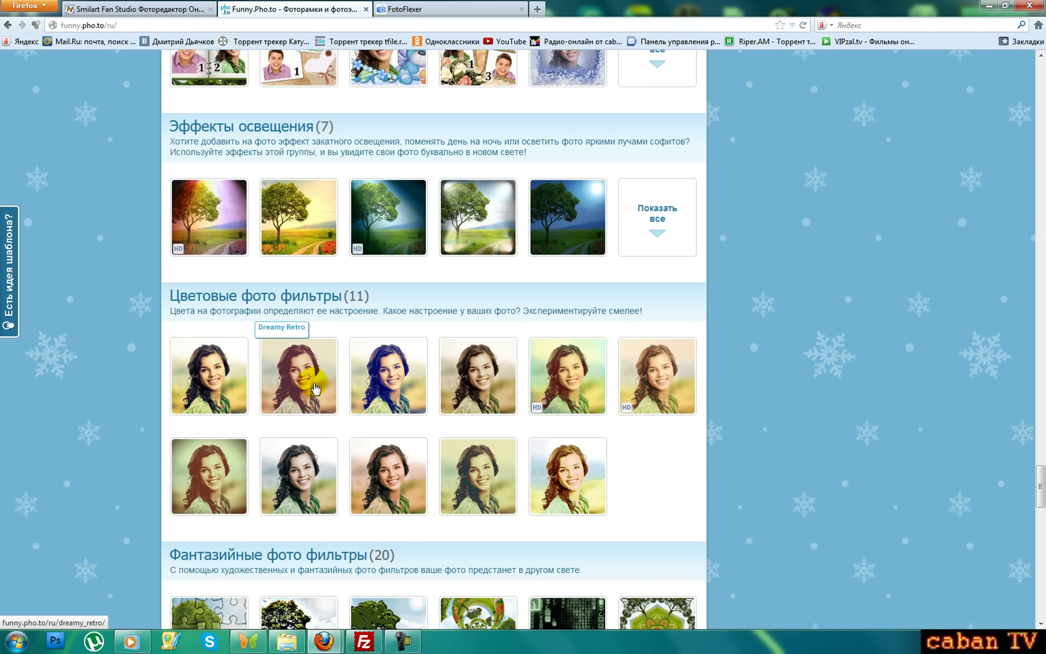
left_click(486, 387)
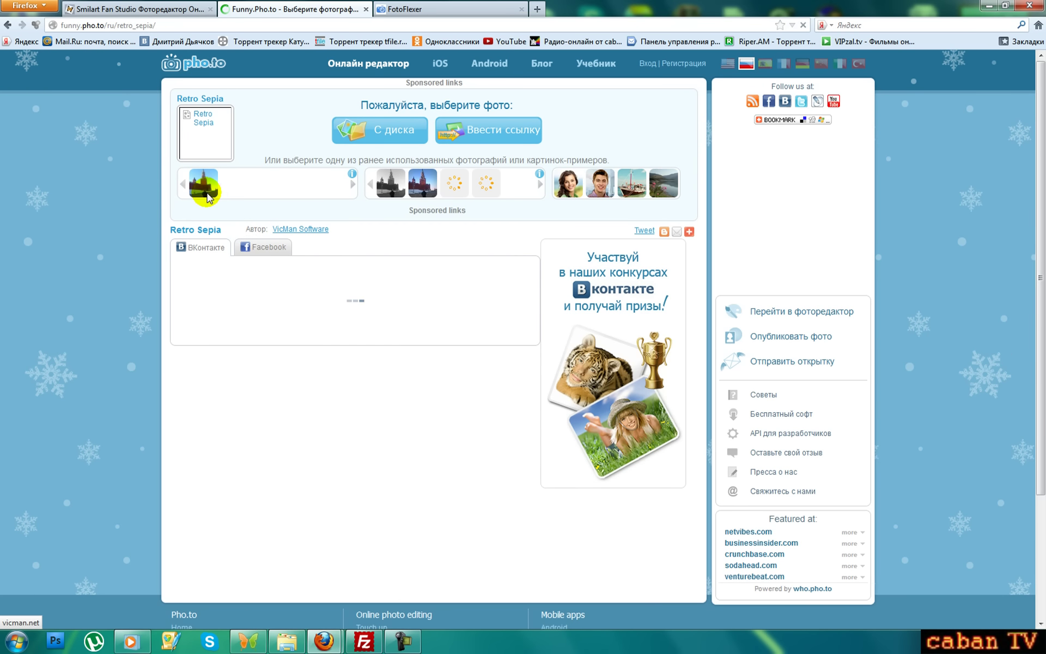
left_click(207, 188)
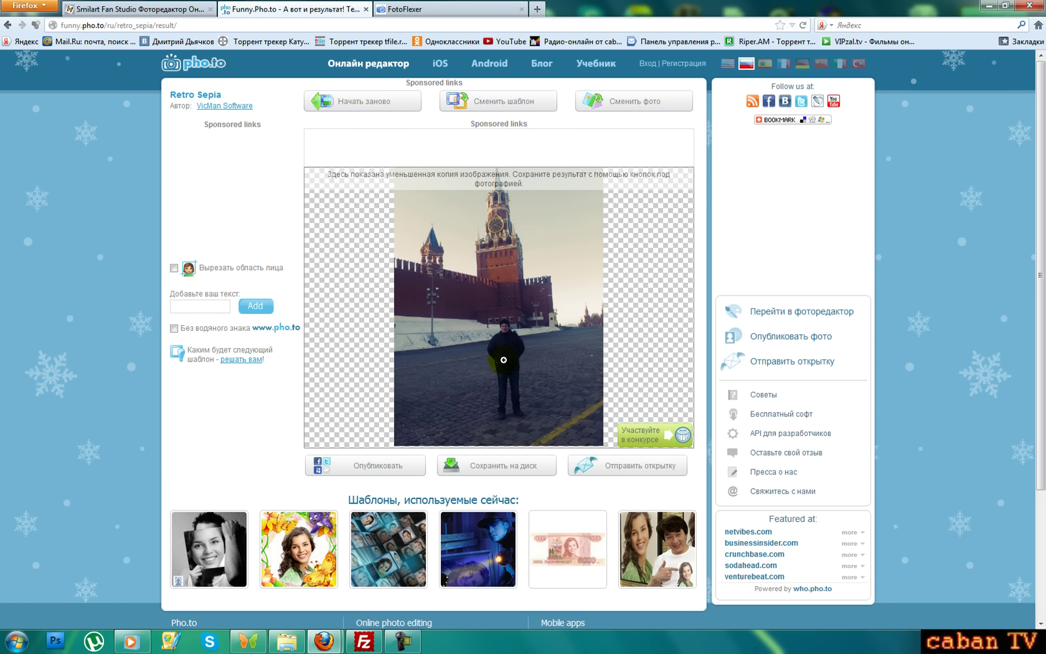
Step: Save the Retro Sepia version of the tower photo to disk as a JPG file
left_click(495, 477)
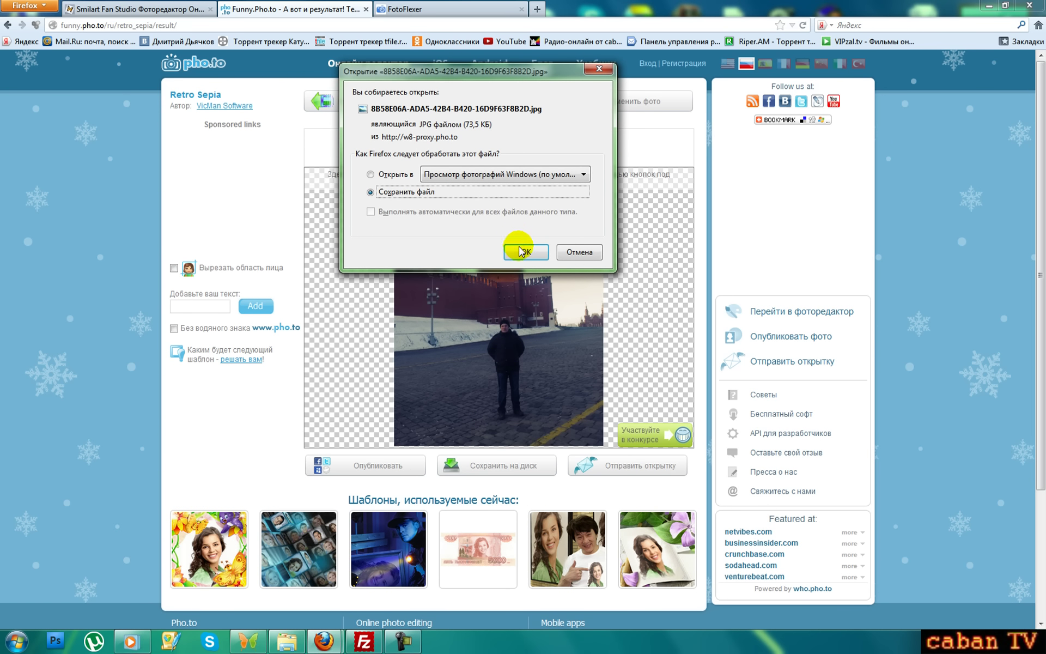
left_click(522, 252)
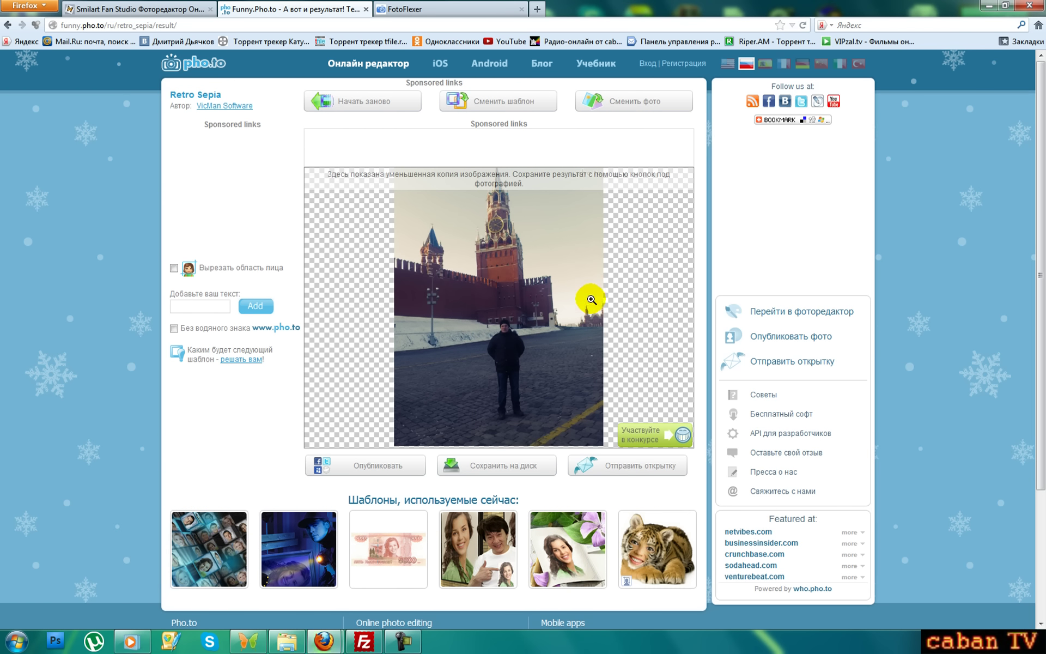
left_click(573, 298)
left_click(530, 326)
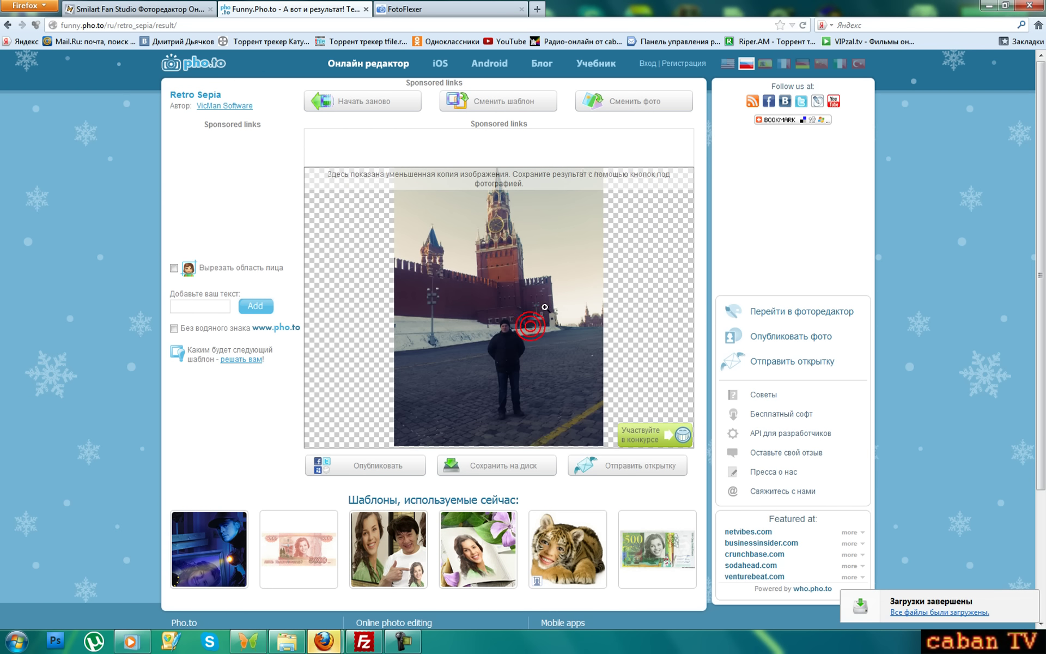
Step: Return to the template catalogue, apply Plumbago from Эффекты живописи и карандаша to the previously used tower photo, and inspect the result enlarged
left_click(185, 59)
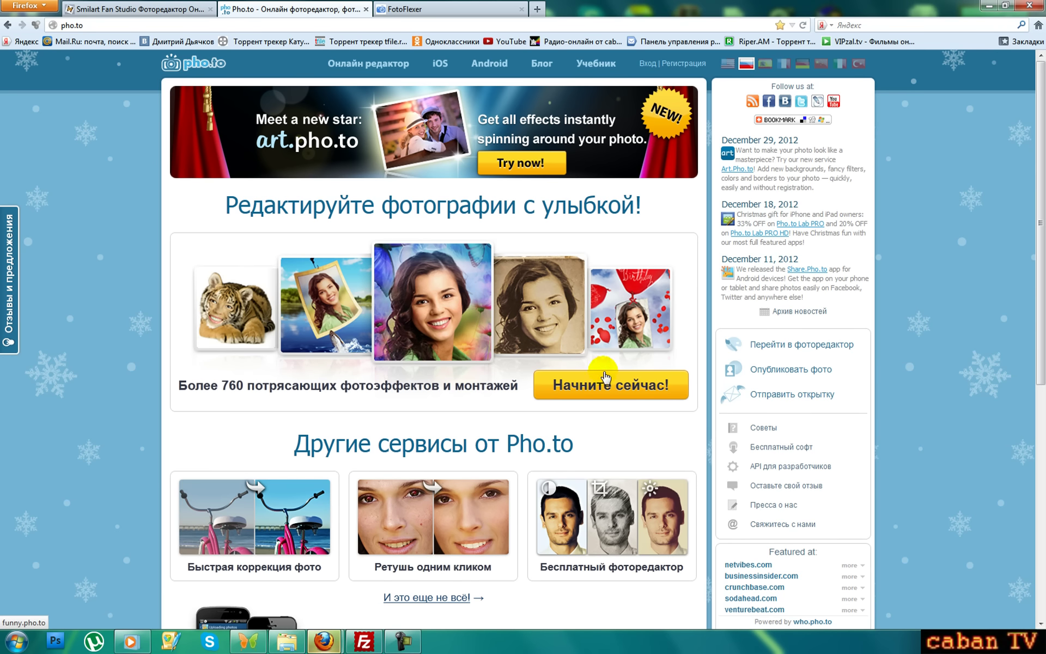
left_click(606, 377)
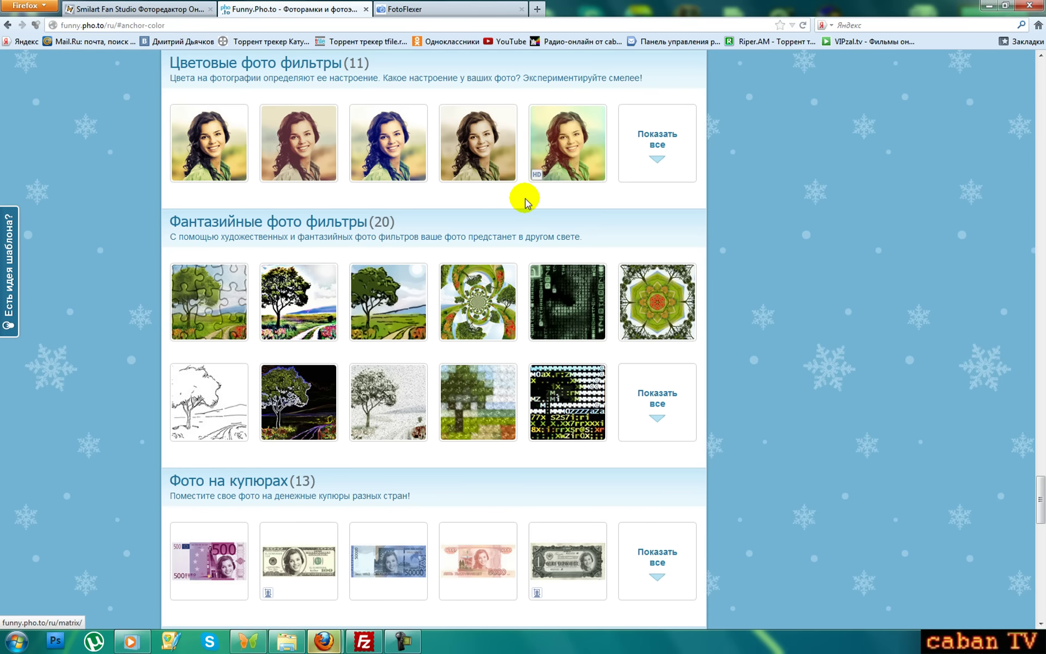
scroll(526, 199, "up", 5)
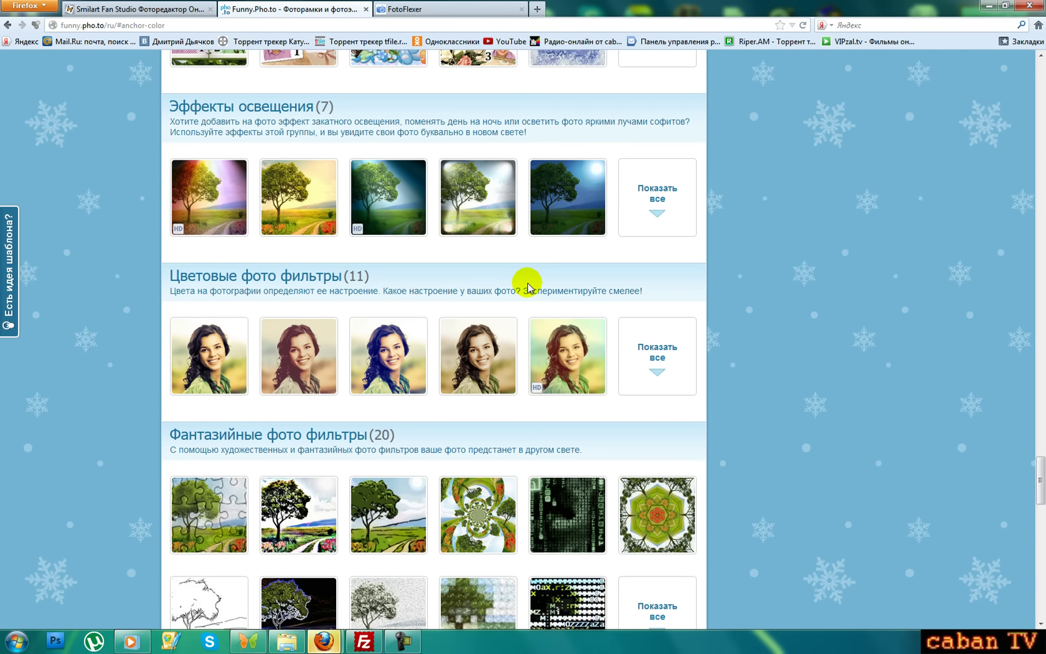
scroll(527, 287, "up", 20)
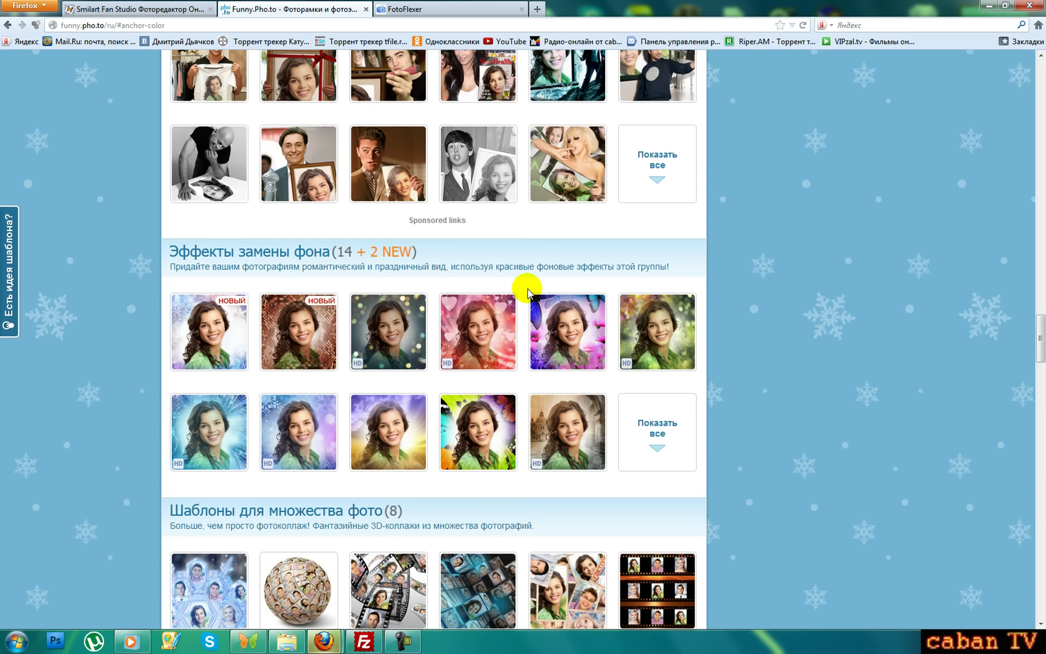
scroll(529, 292, "up", 20)
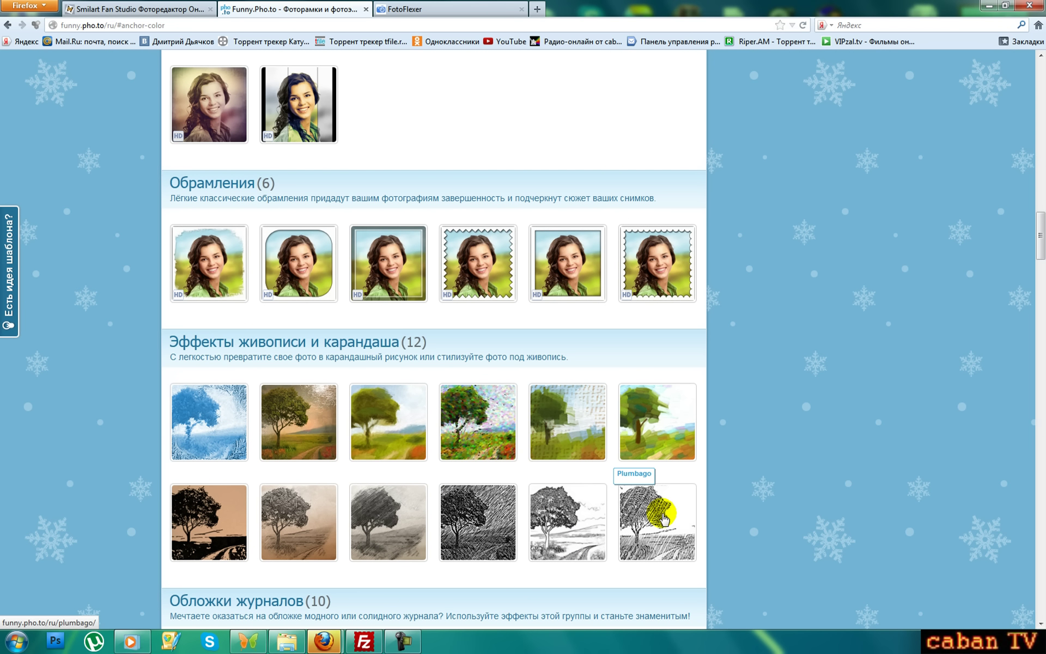
left_click(663, 518)
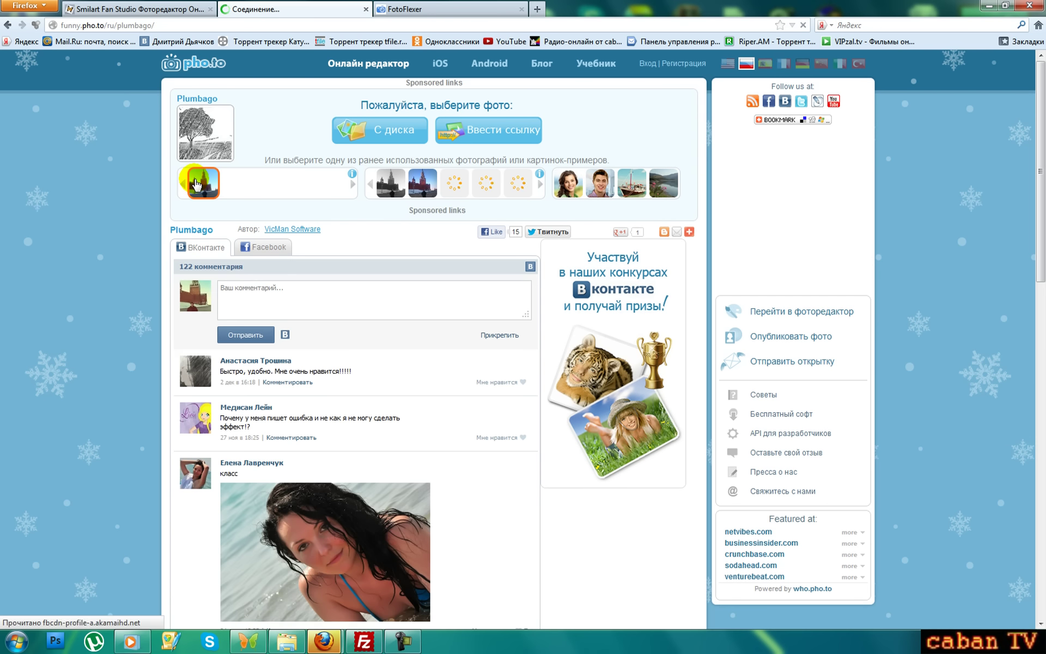
left_click(197, 184)
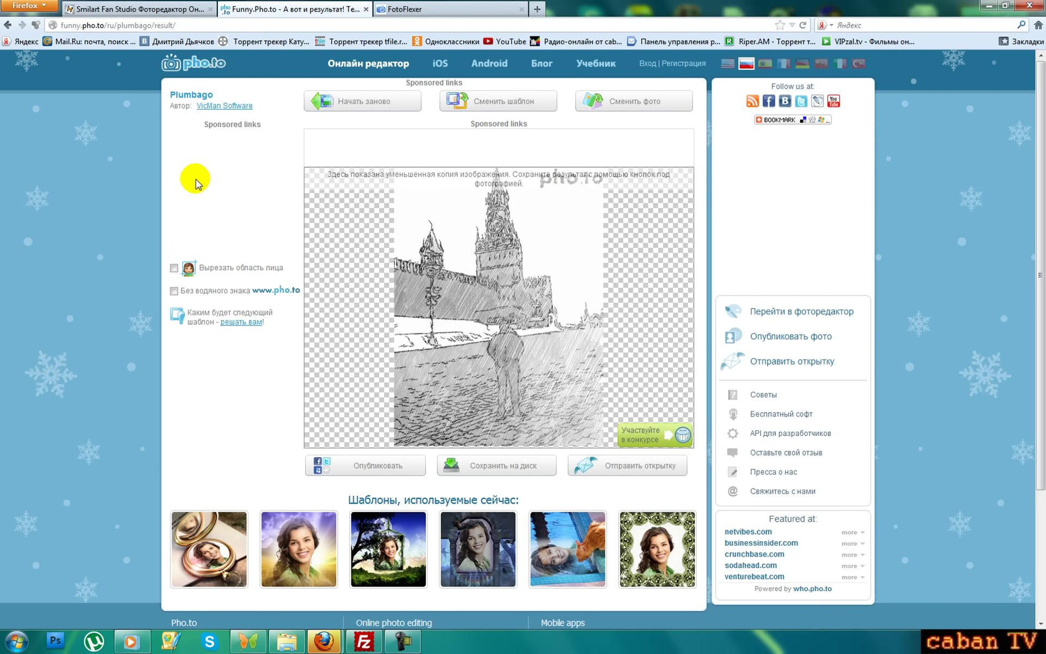
left_click(517, 341)
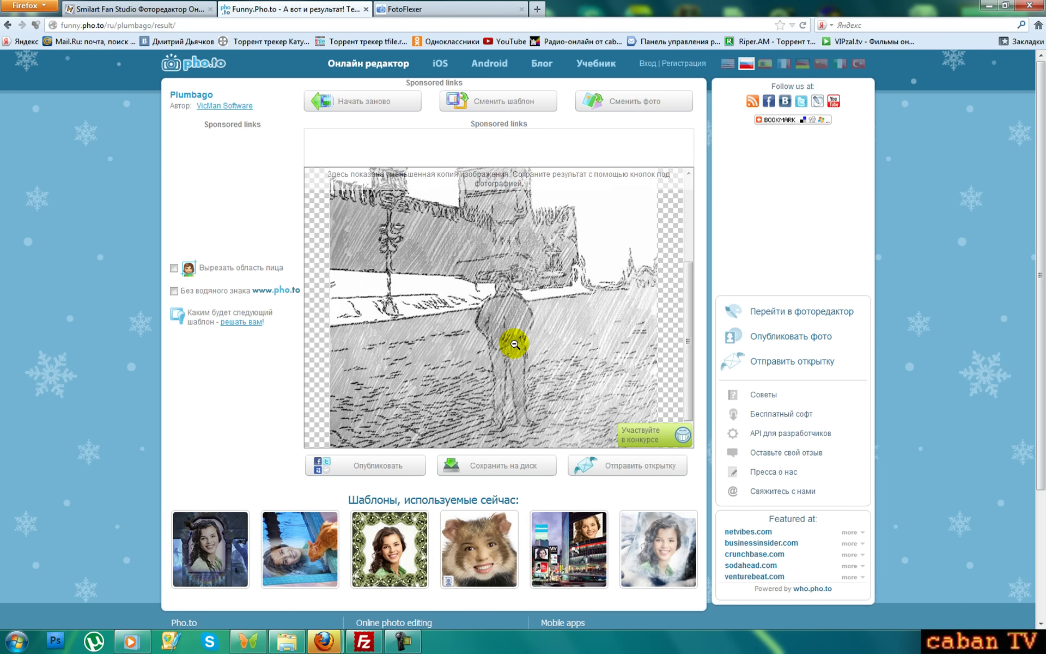
left_click(515, 344)
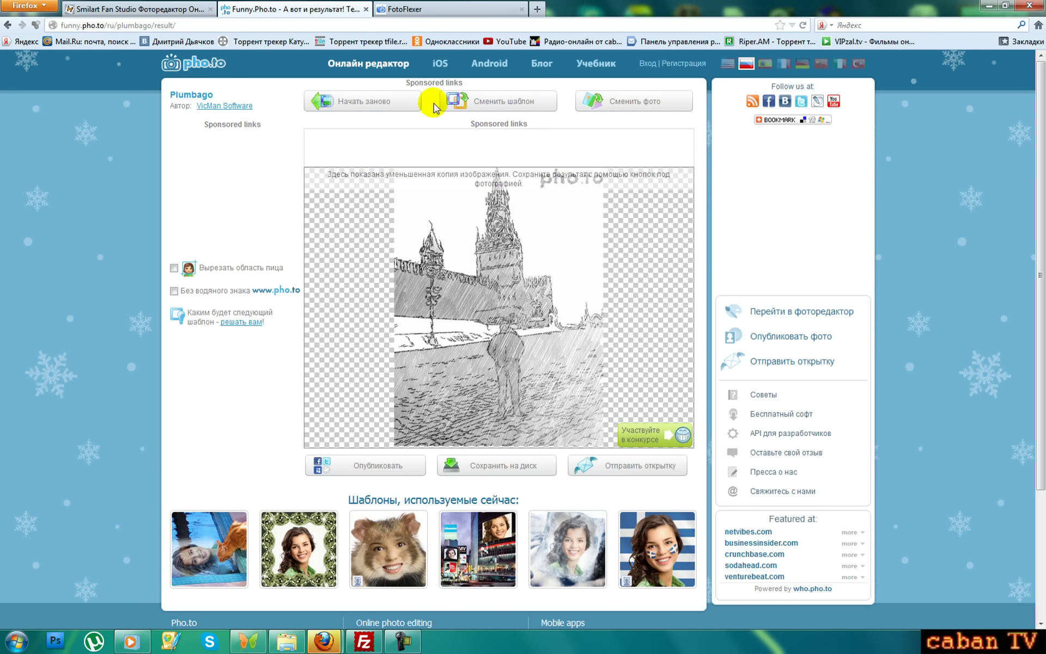
Step: Change the template to Antique Oil Painting from Эффекты живописи и карандаша and inspect the resulting tower photo enlarged
left_click(469, 103)
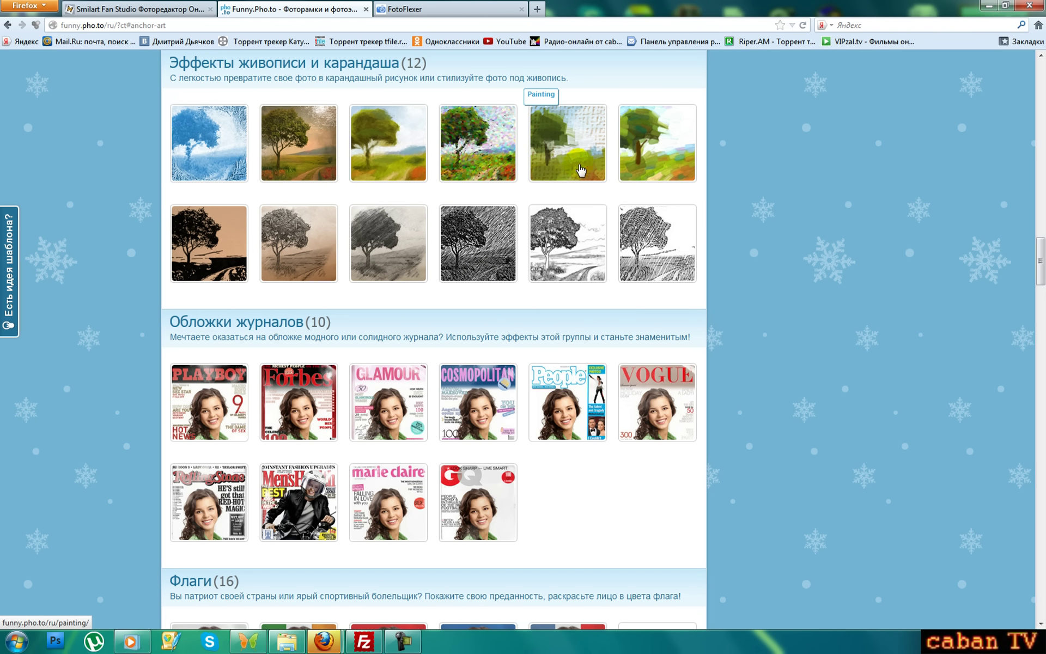
left_click(315, 165)
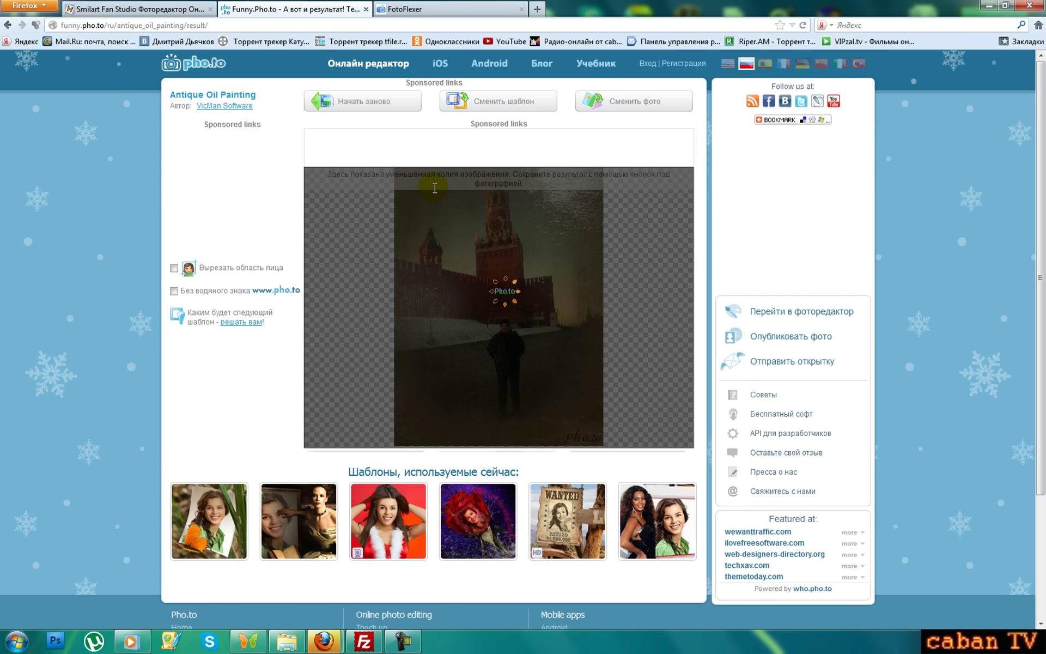
left_click(515, 337)
scroll(515, 338, "down", 3)
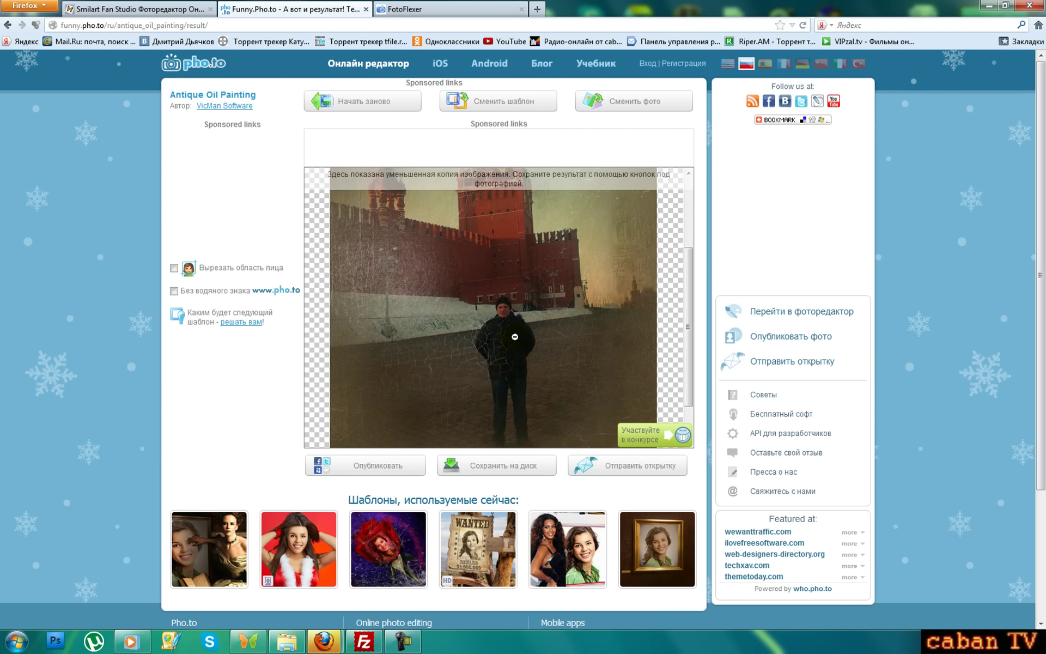
scroll(515, 337, "up", 3)
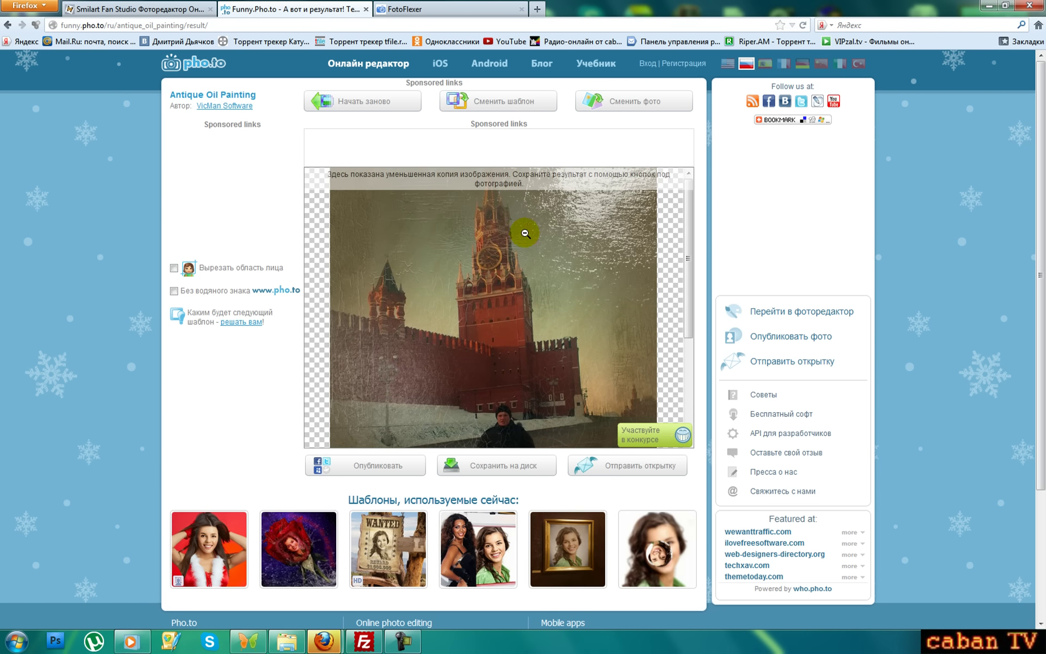
scroll(525, 235, "down", 3)
left_click(525, 244)
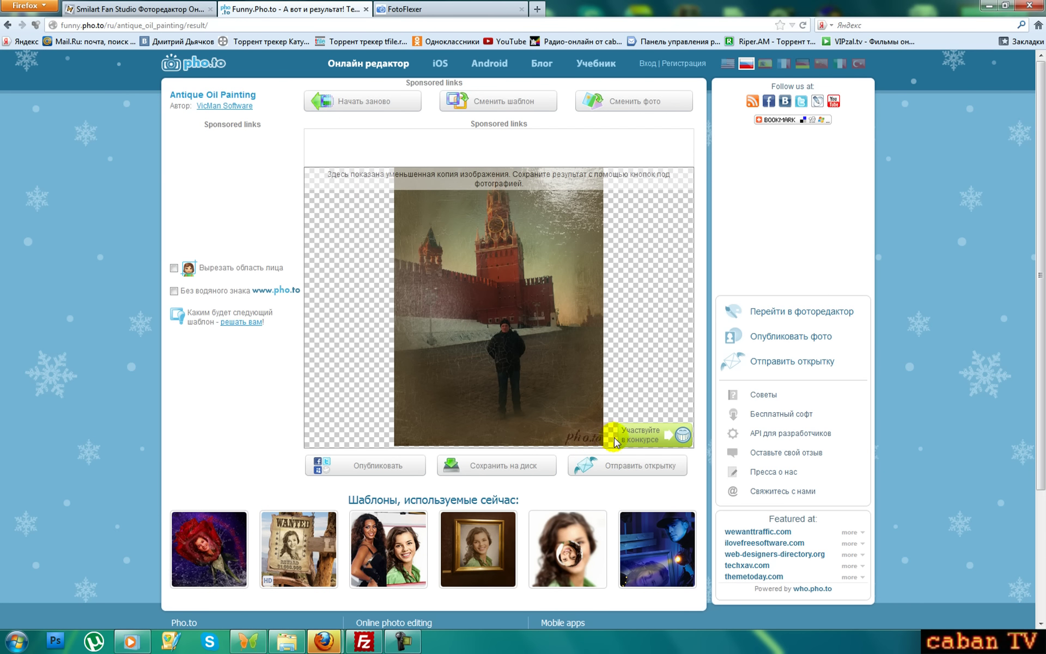
Step: Save the Antique Oil Painting result to disk as a JPG file and minimize the browser to the desktop
left_click(529, 476)
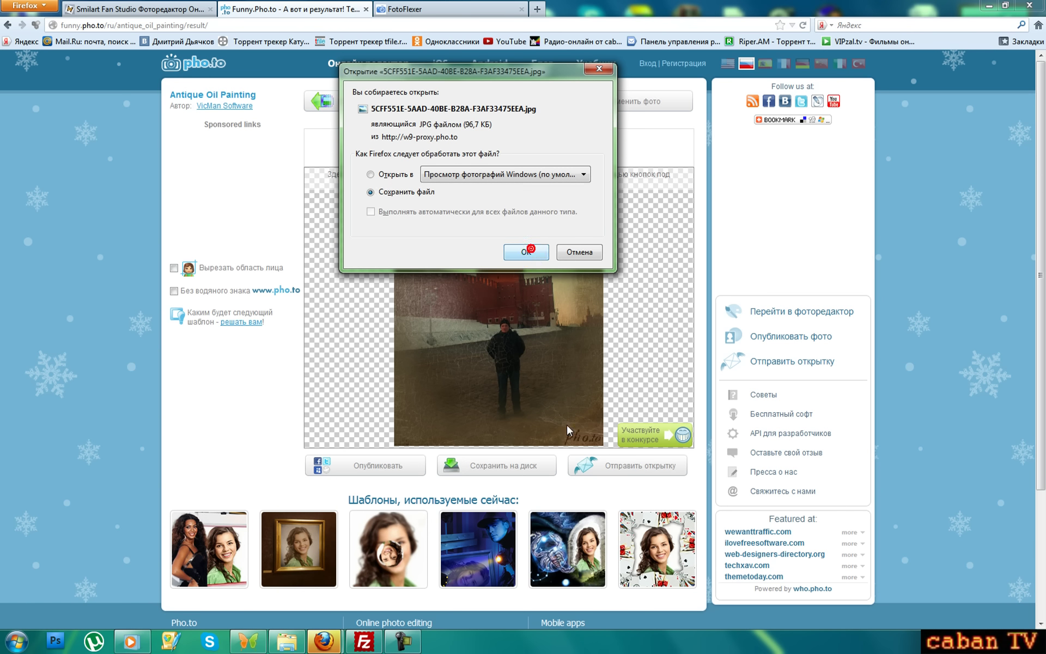
left_click(531, 257)
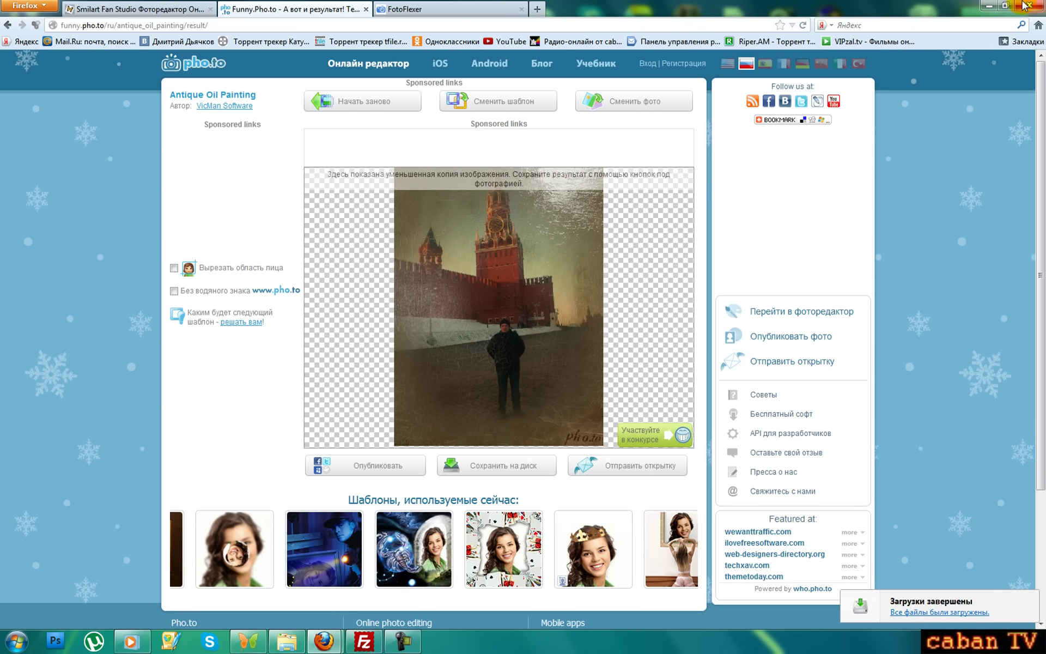
left_click(989, 6)
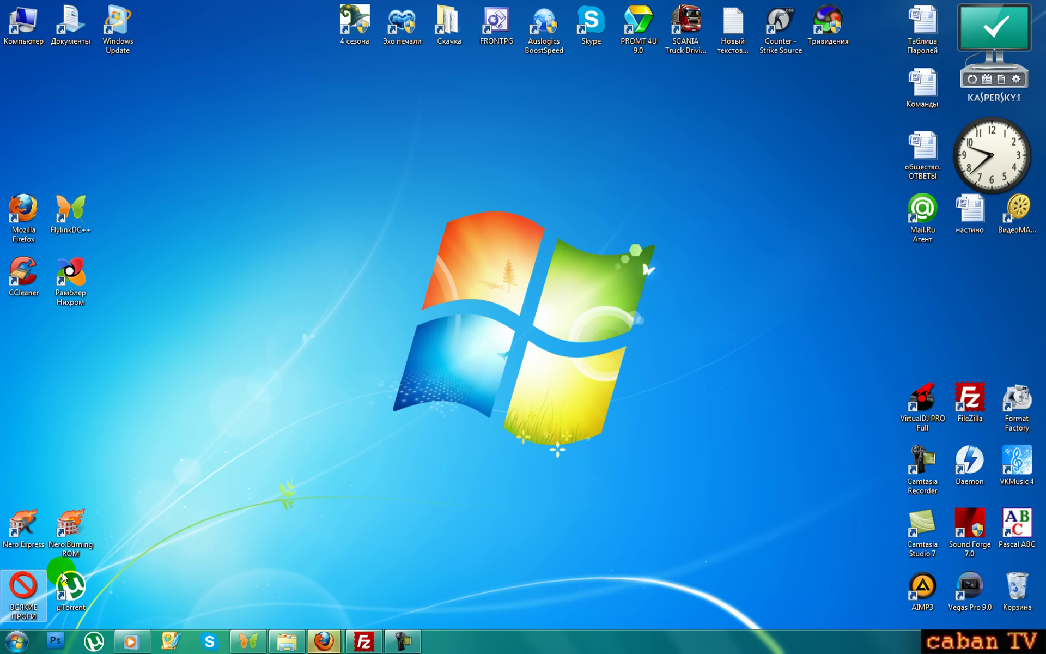
Step: Look through the ВСЯКИЕ ПРОГИ desktop folder and minimize it, then show the browser's downloads window and close it
double_click(24, 586)
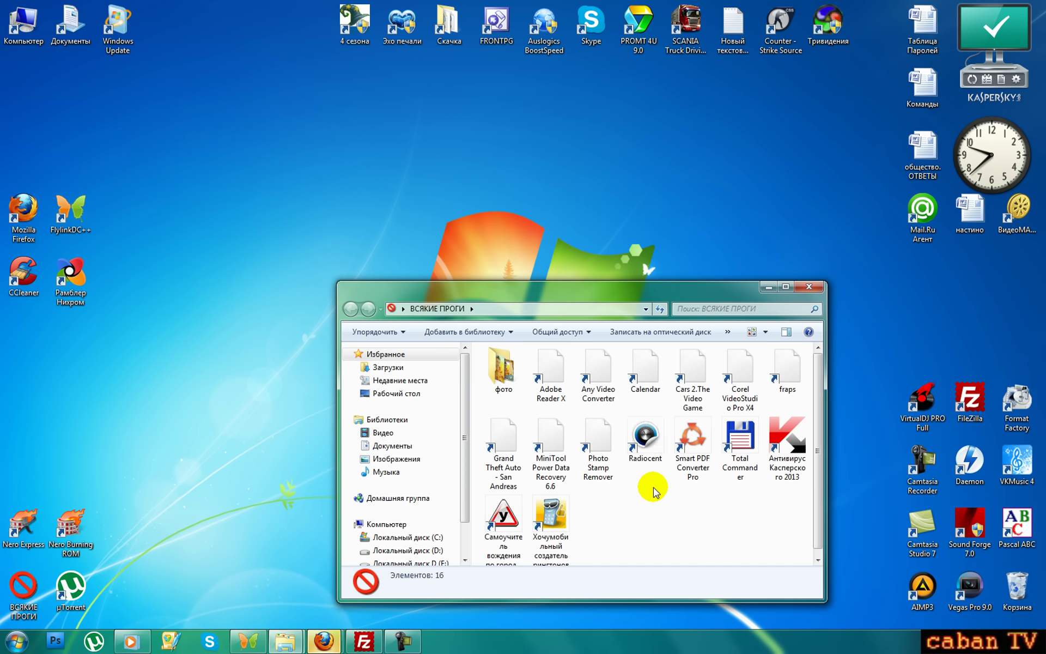
key("p")
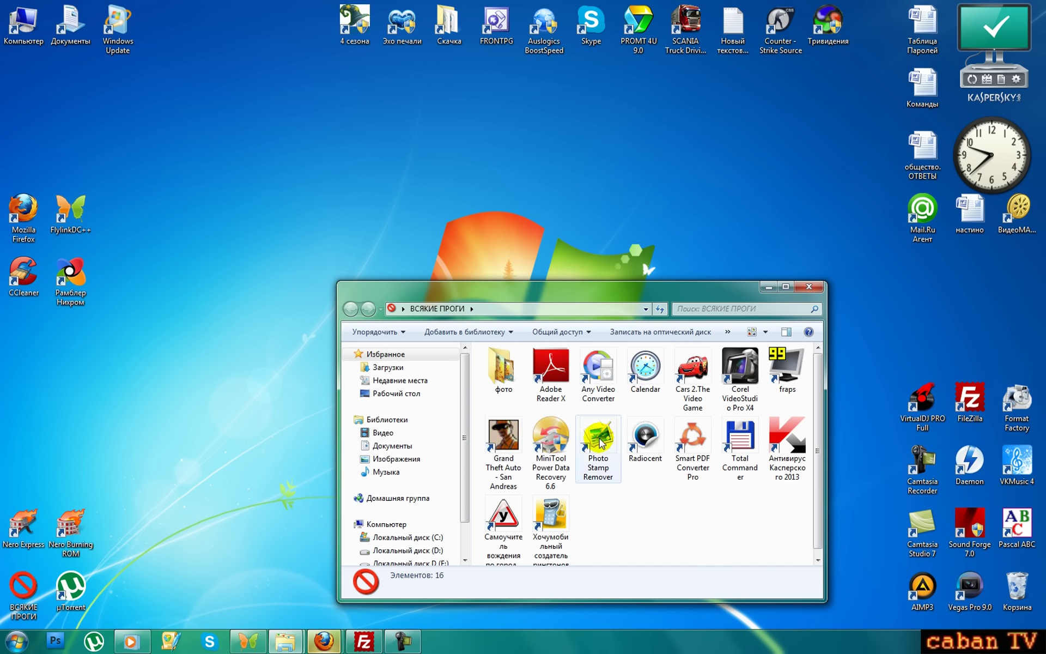
left_click_drag(633, 294, 637, 191)
left_click(768, 173)
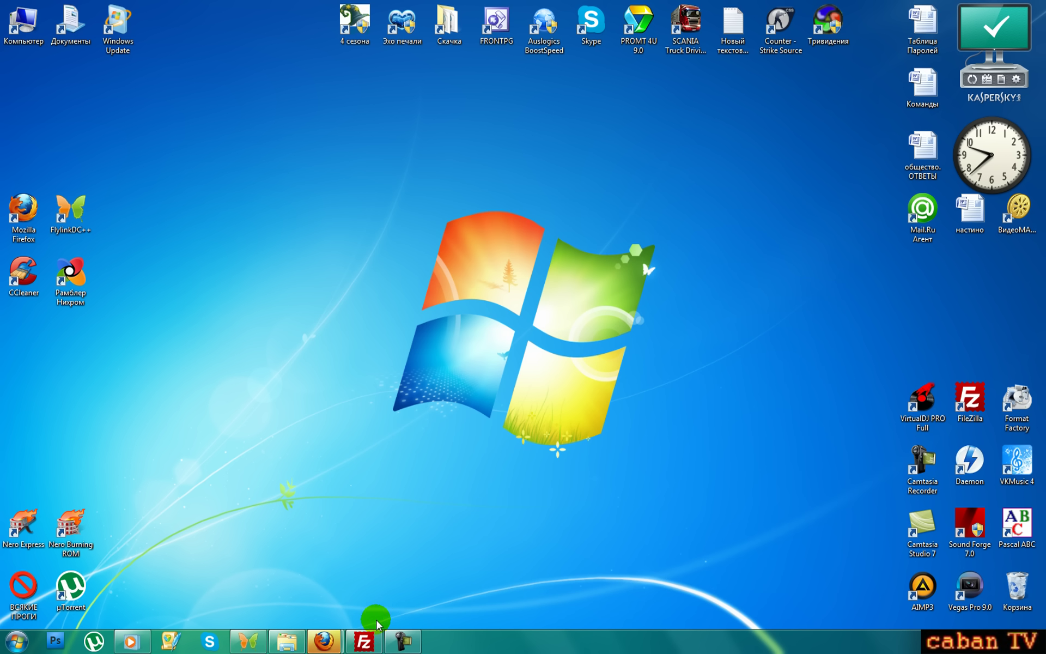
left_click(397, 583)
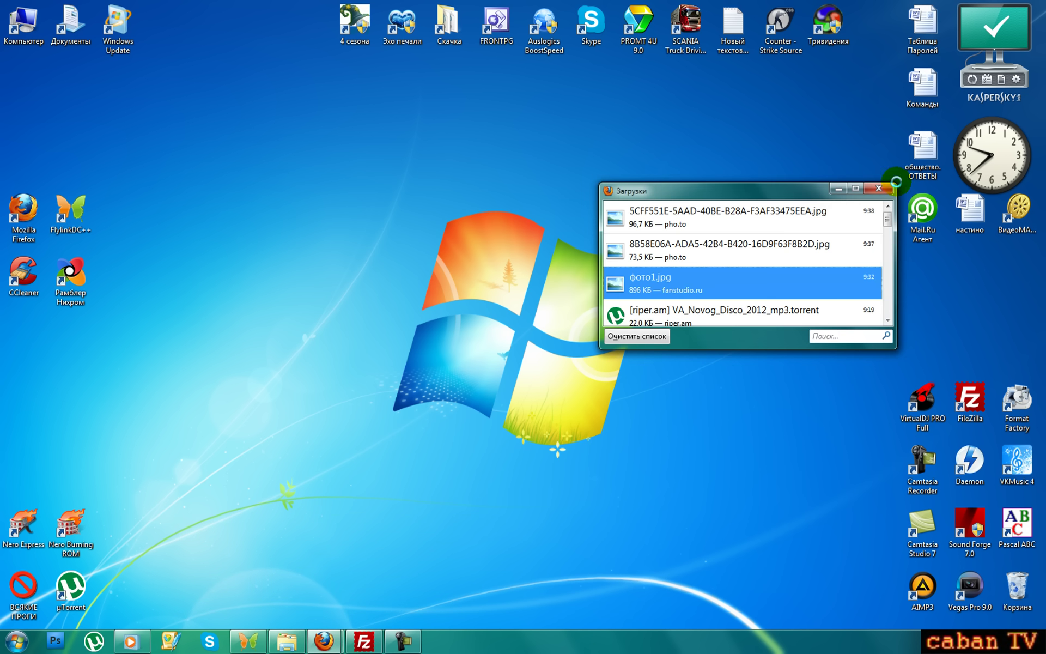
left_click(884, 191)
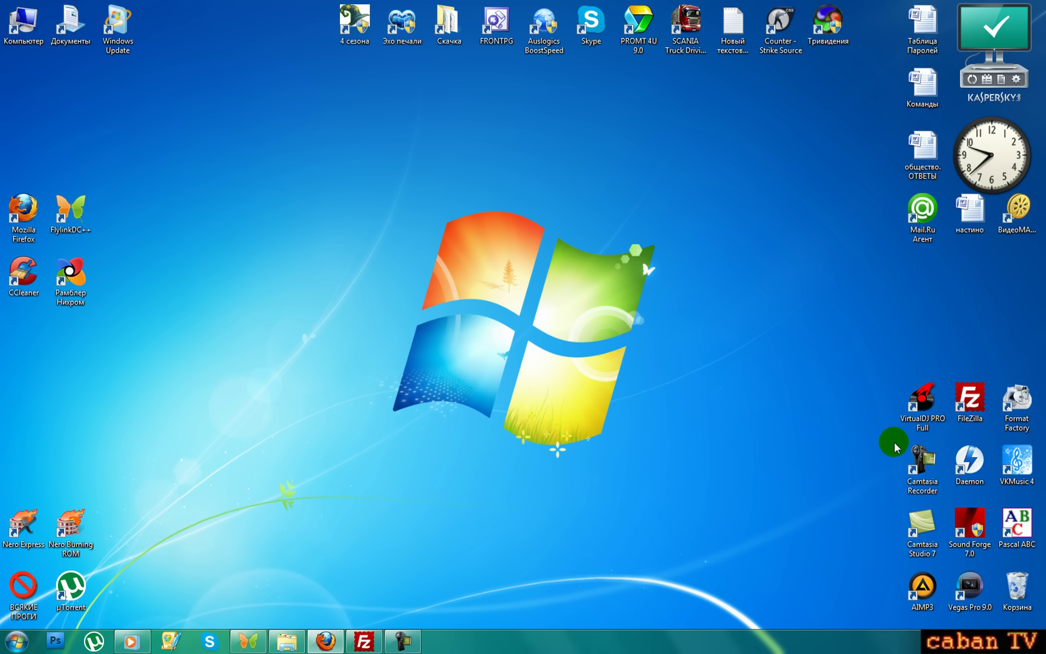